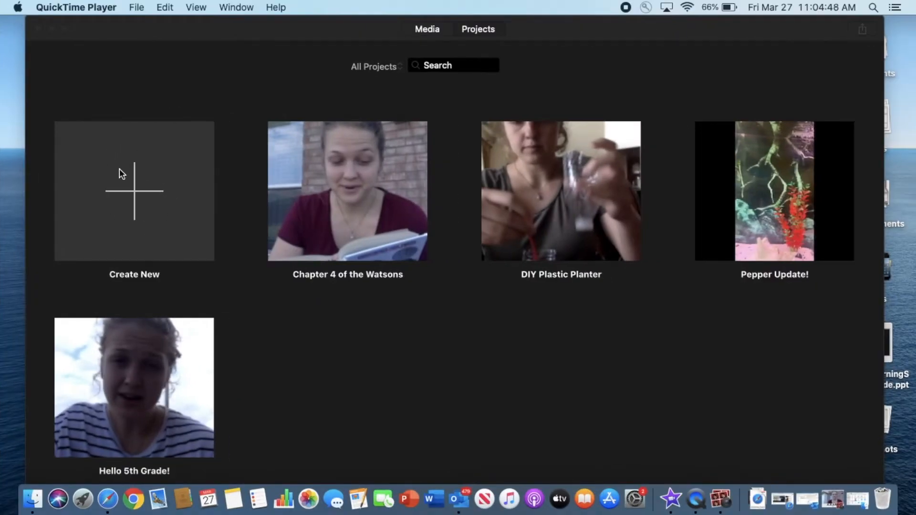
Step: Create a new movie project
left_click(160, 200)
left_click(149, 203)
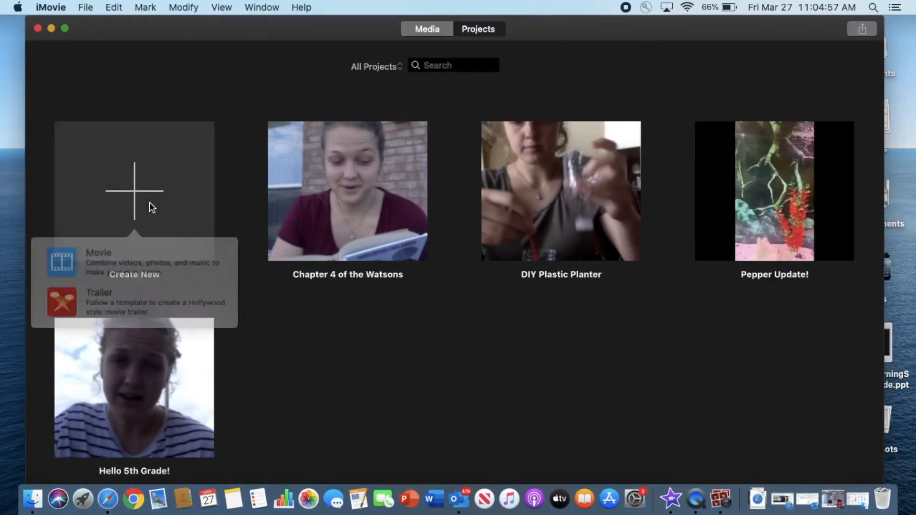
left_click(150, 261)
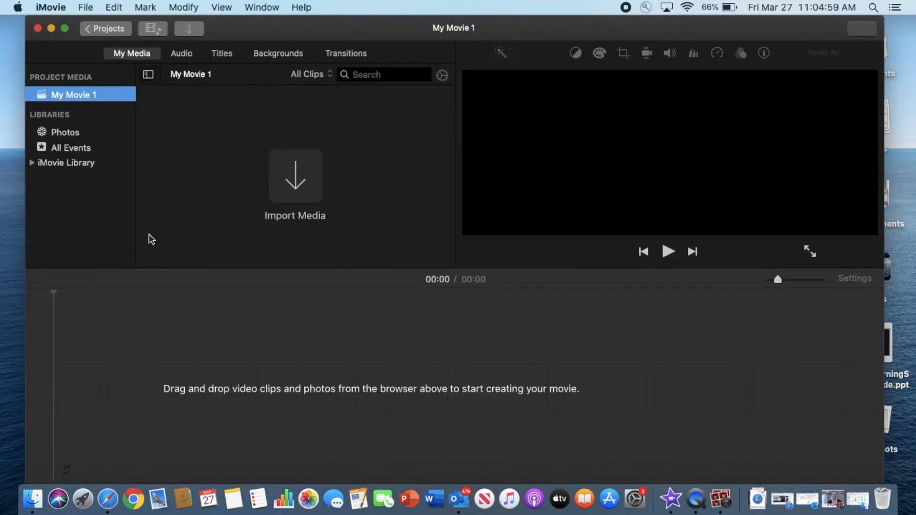
Step: Import the video How To iMovie.mov from the Desktop into the project media
left_click(296, 177)
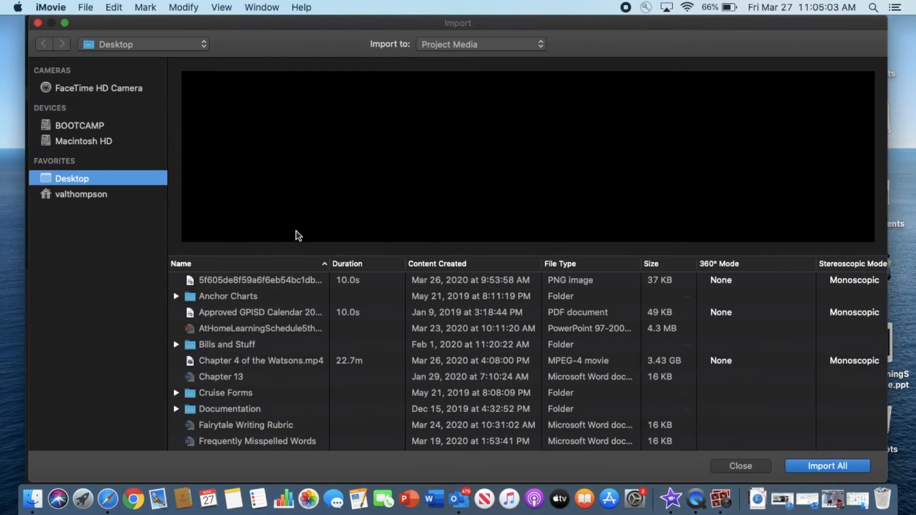
scroll(240, 323, "down", 6)
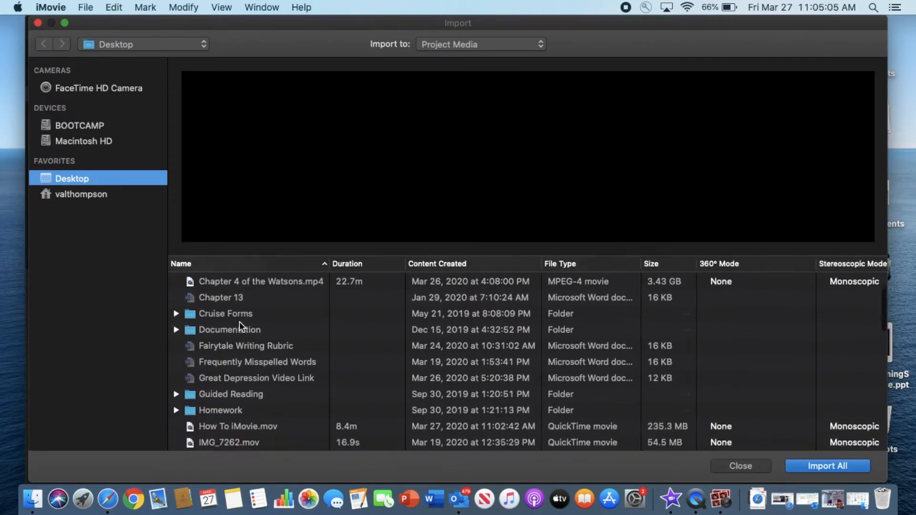
left_click(245, 373)
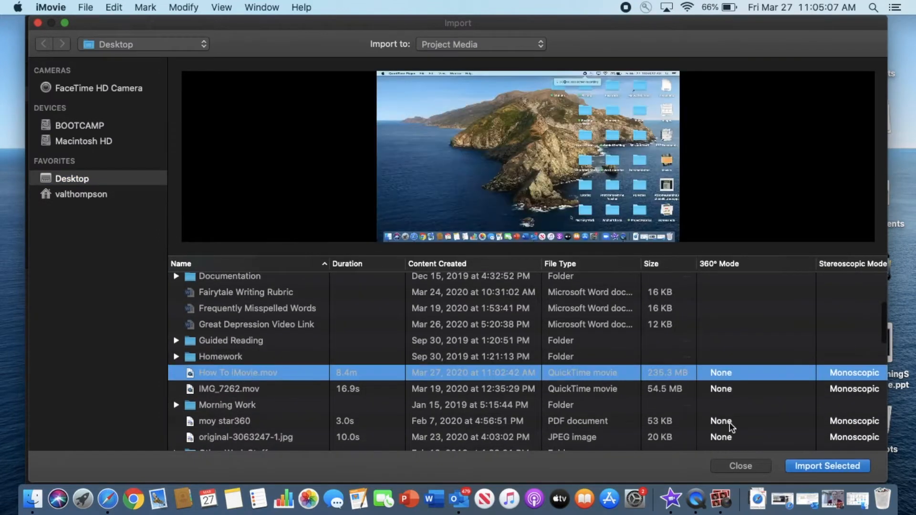
left_click(810, 475)
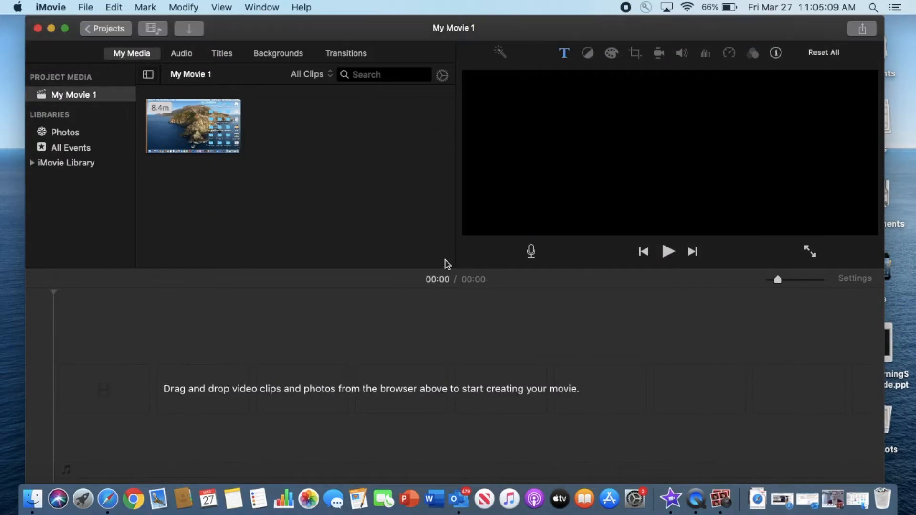
Step: Place the imported How To iMovie clip on the empty timeline
left_click_drag(197, 127, 155, 330)
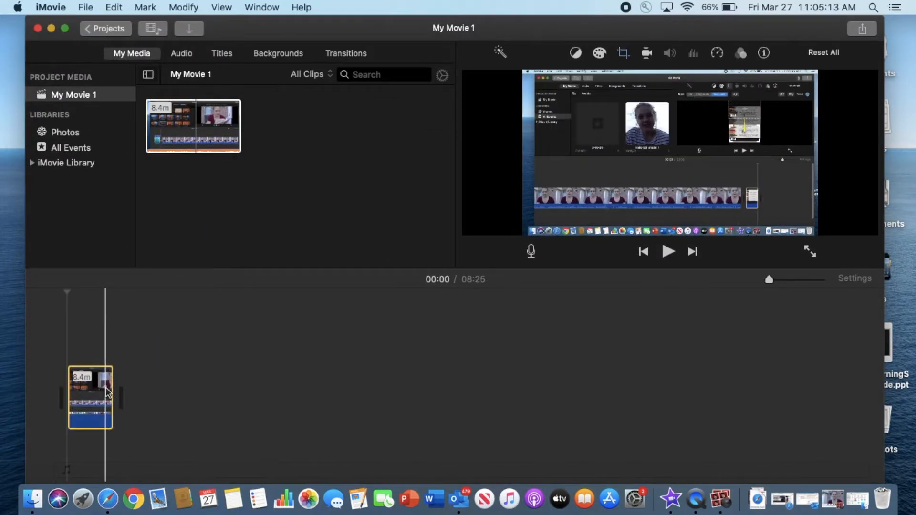
scroll(106, 393, "up", 5)
scroll(106, 393, "up", 8)
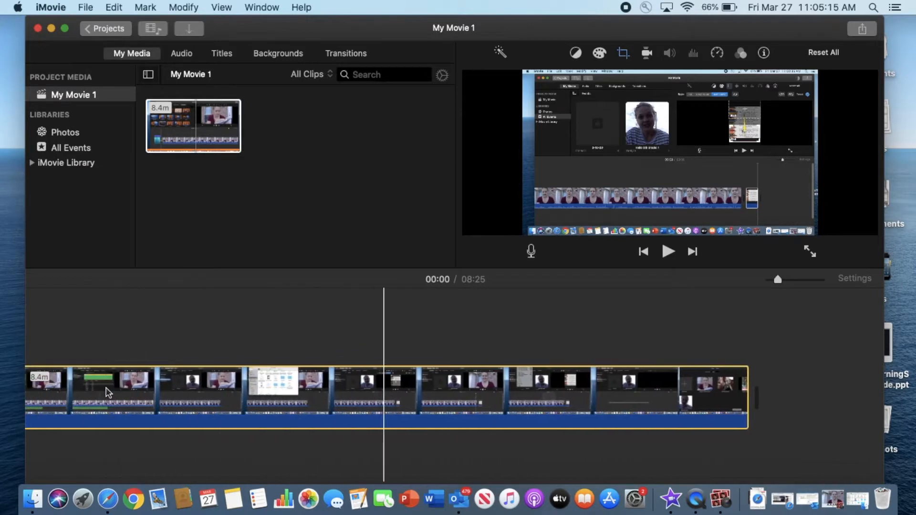
scroll(106, 392, "left", 6)
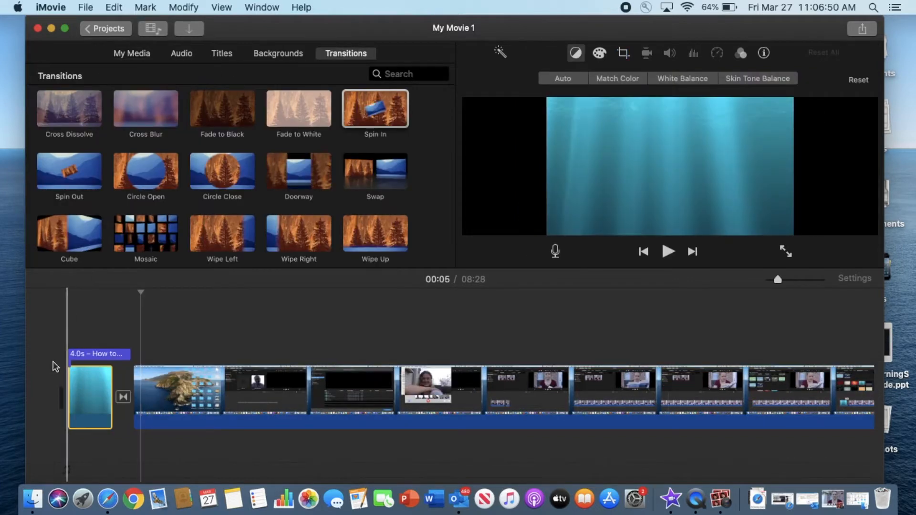
Step: Split the main video clip at 00:16 and delete the piece before the split
left_click(193, 381)
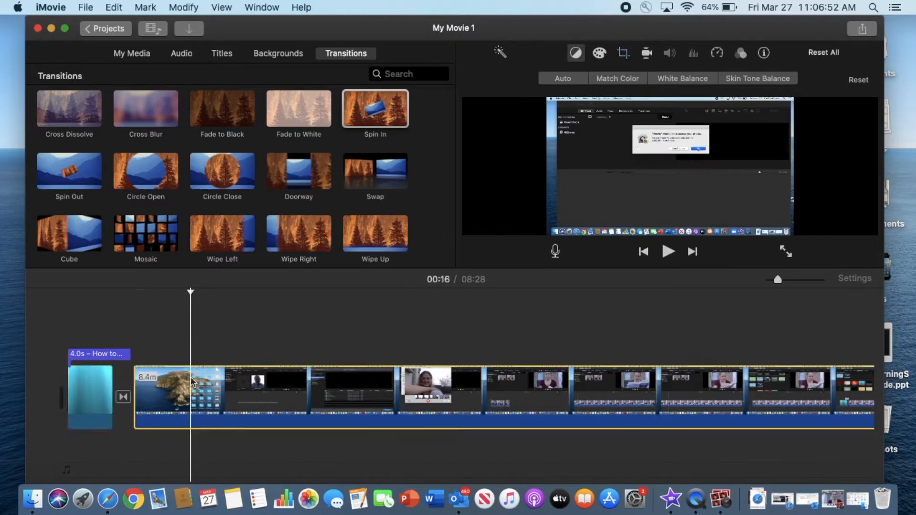
right_click(193, 383)
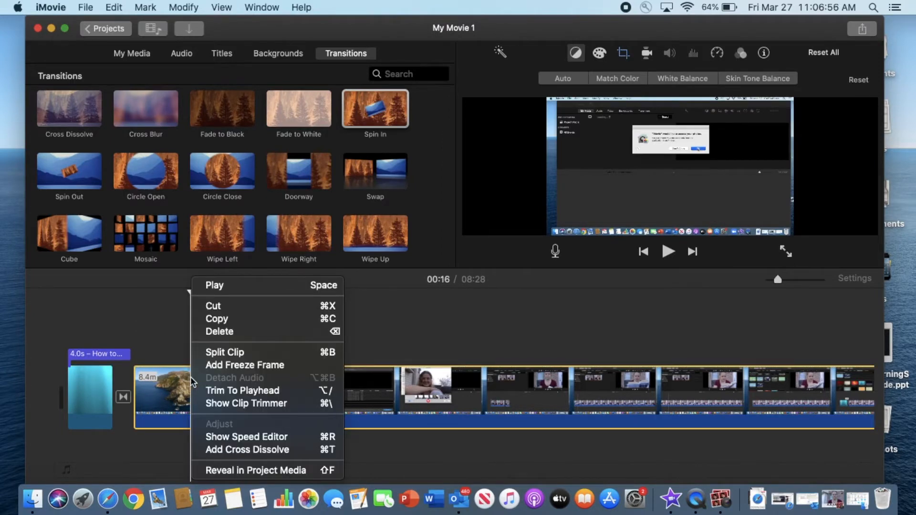
left_click(219, 355)
left_click(179, 397)
key("Delete")
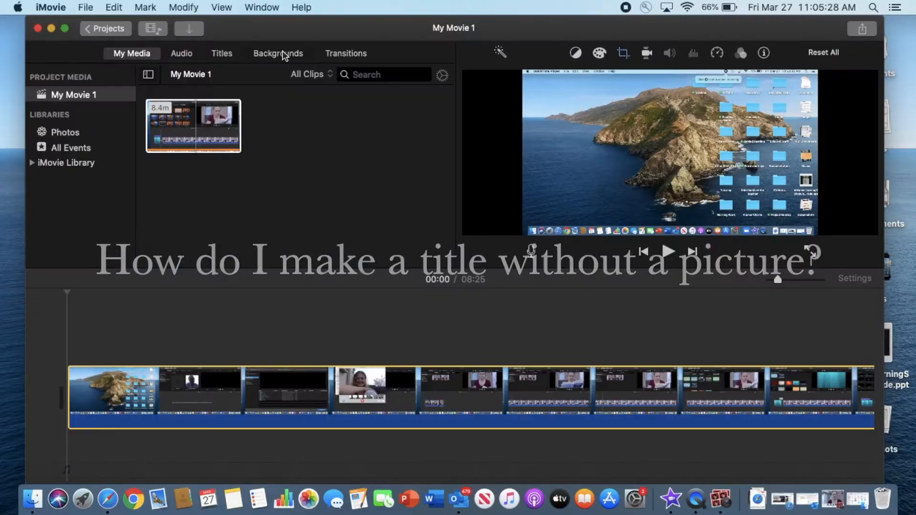
Step: Add the Underwater background to the timeline in front of the main video clip
left_click(284, 52)
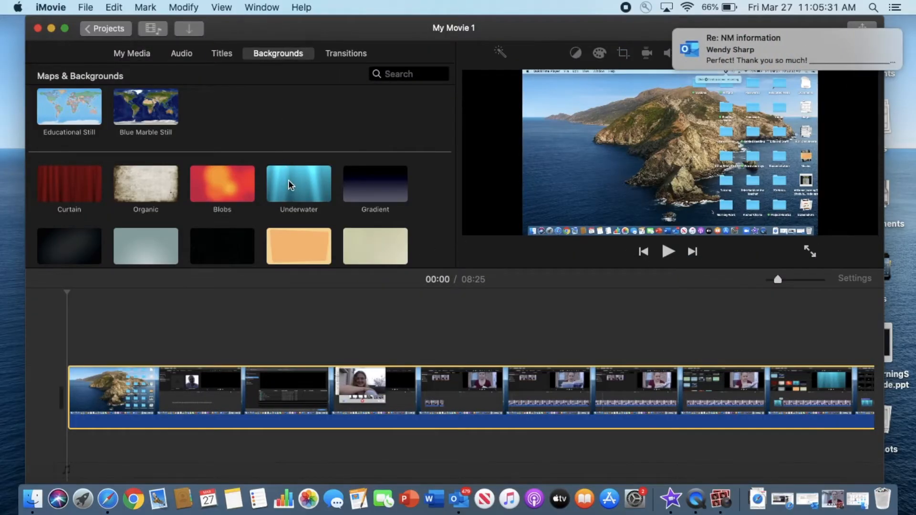
left_click_drag(288, 179, 107, 319)
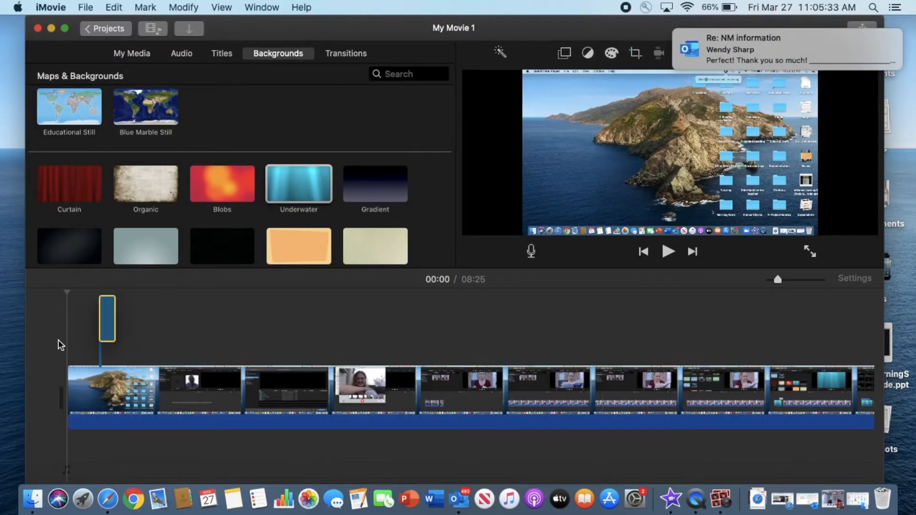
left_click_drag(49, 337, 47, 377)
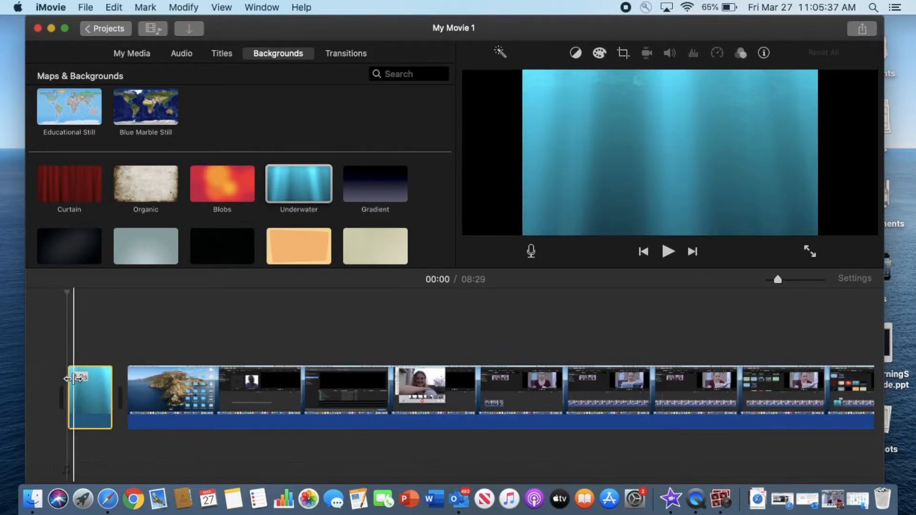
Step: Add a title over the Underwater background at the start of the movie
left_click(223, 54)
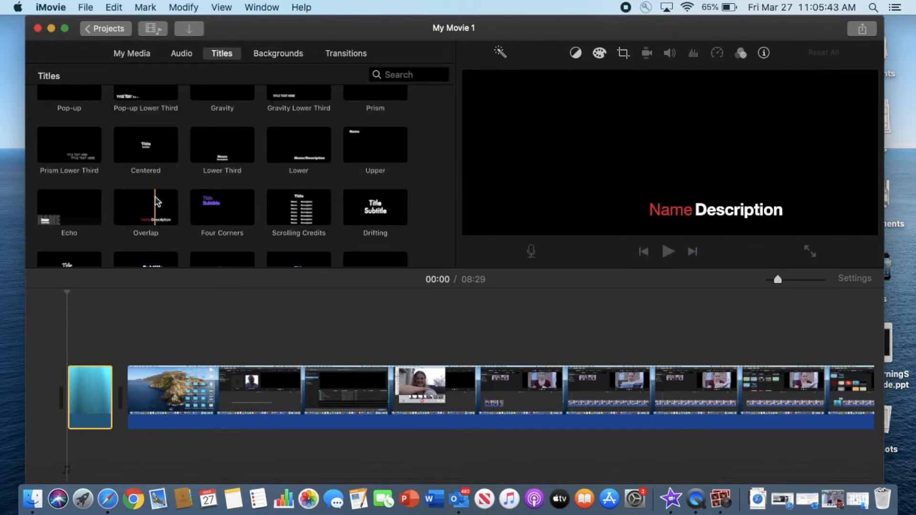
scroll(158, 200, "down", 5)
left_click_drag(188, 210, 58, 336)
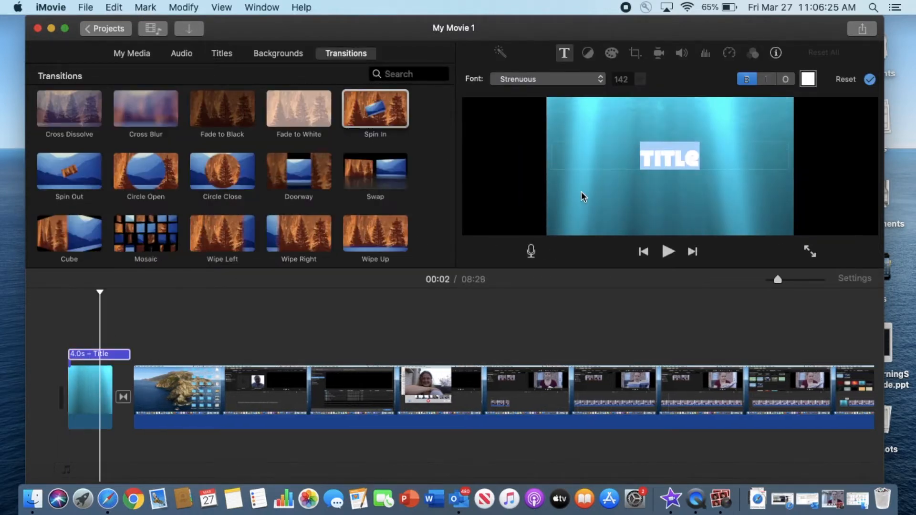
Step: Replace the title's placeholder text with "How to Make an iMovie!" and play back the opening
type("HOW TO")
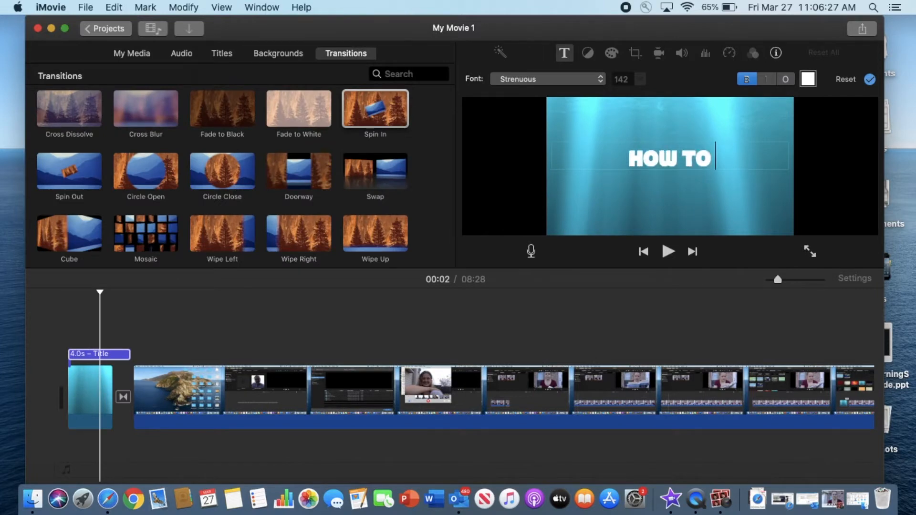
type(" MAKE")
key("BackSpace")
key("BackSpace")
key("BackSpace")
key("BackSpace")
key("BackSpace")
type("M")
key("BackSpace")
type("Make an iMovie!")
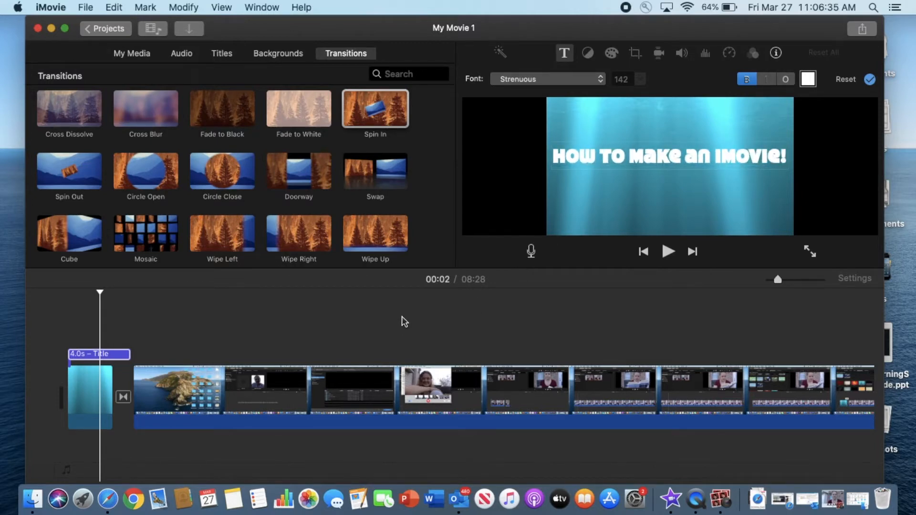
left_click(83, 395)
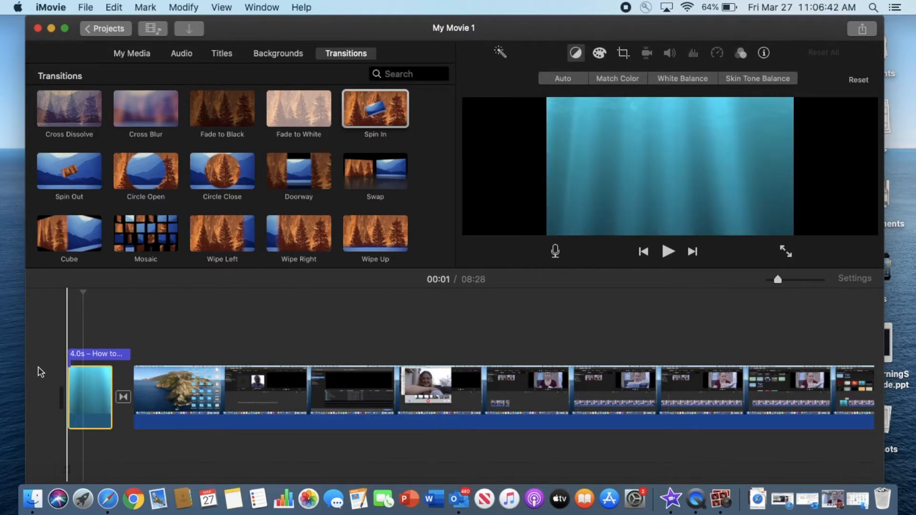
key("space")
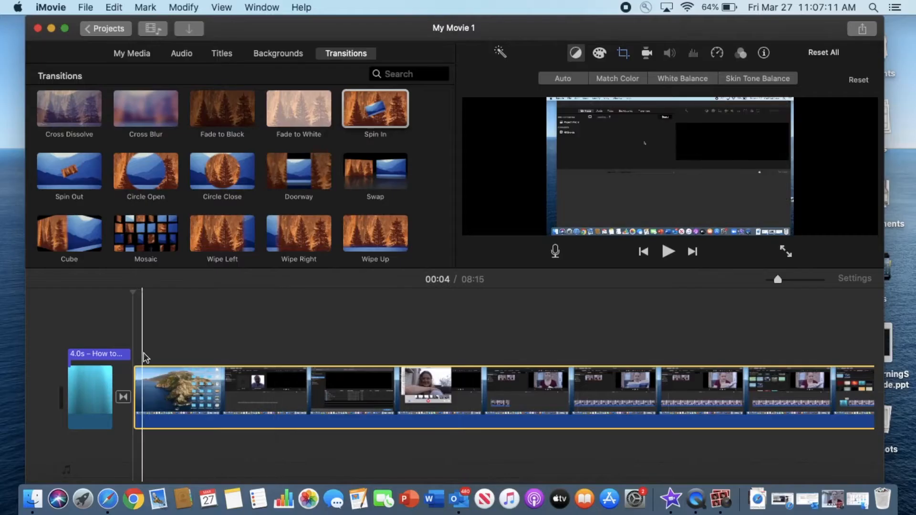
Step: Move the playhead to the end of the movie, past the last clip
scroll(147, 357, "right", 3)
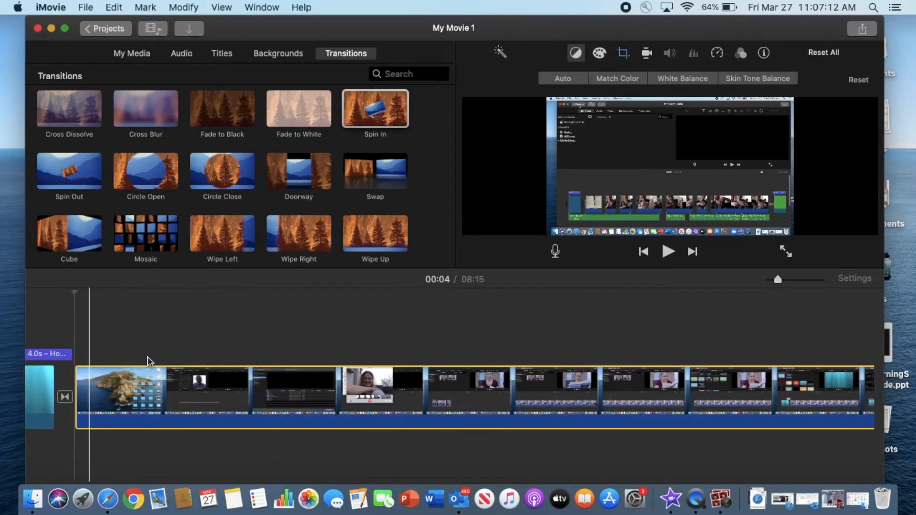
scroll(148, 358, "right", 10)
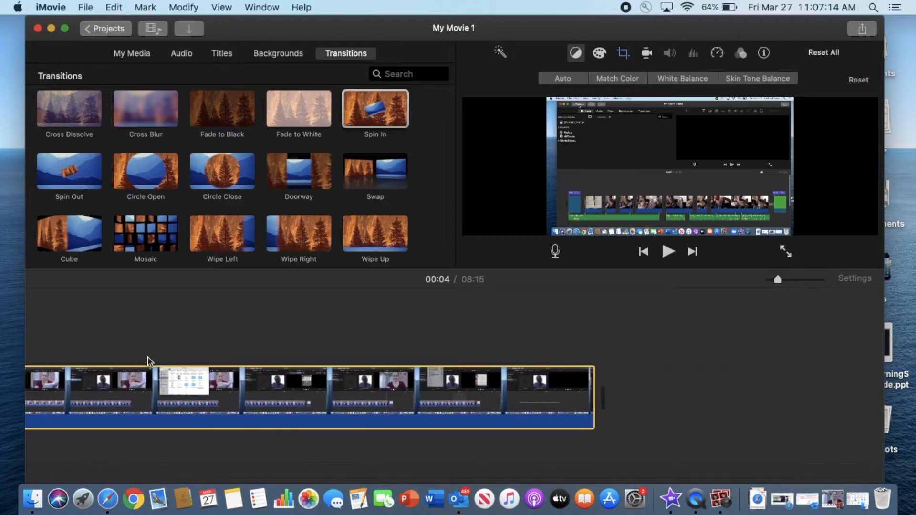
left_click(633, 377)
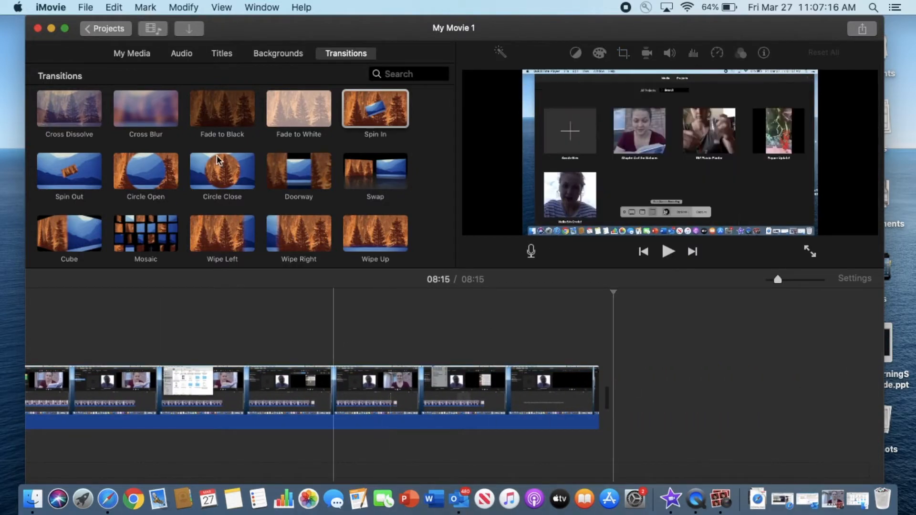
Step: Import the PNG screenshot dated 2020-03-23 from the Desktop into the project media
left_click(144, 56)
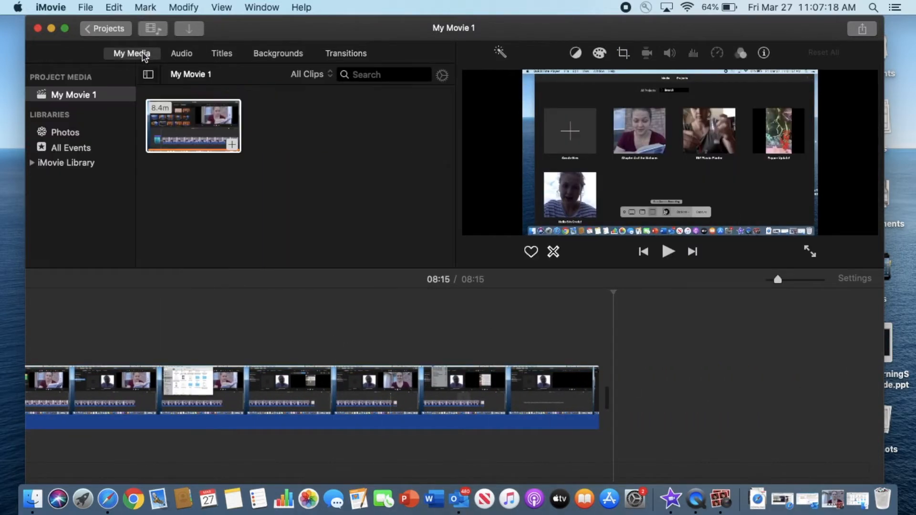
left_click(87, 7)
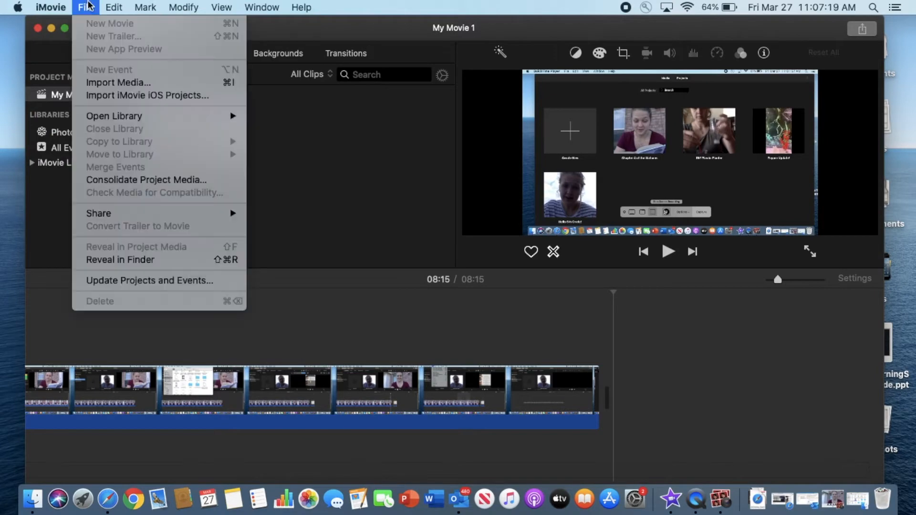
left_click(114, 84)
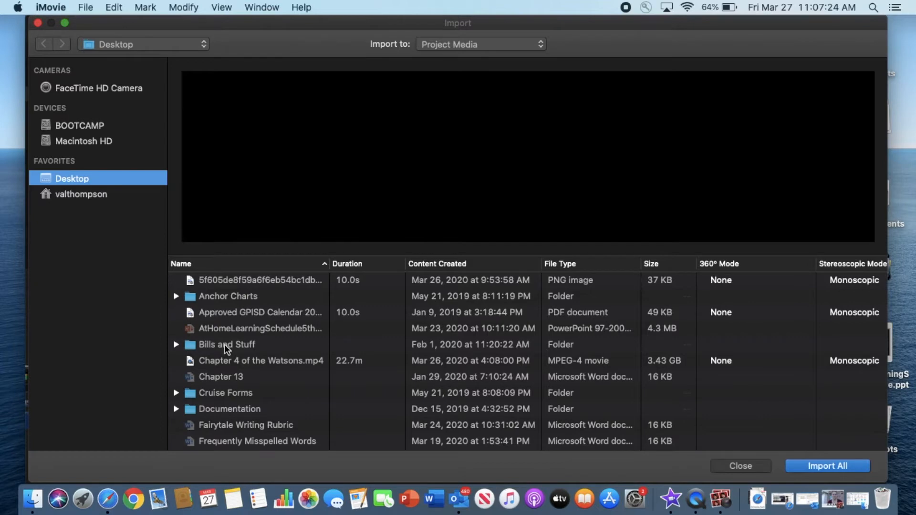
scroll(224, 344, "down", 5)
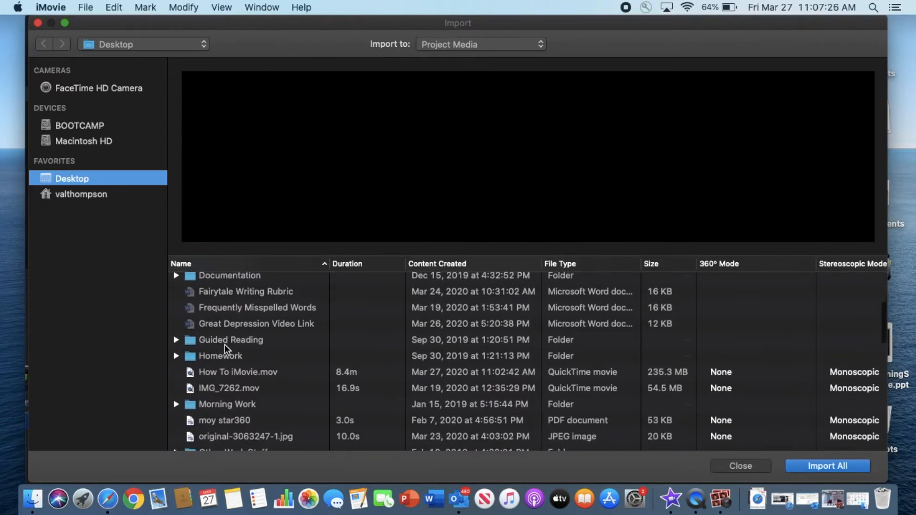
left_click(225, 388)
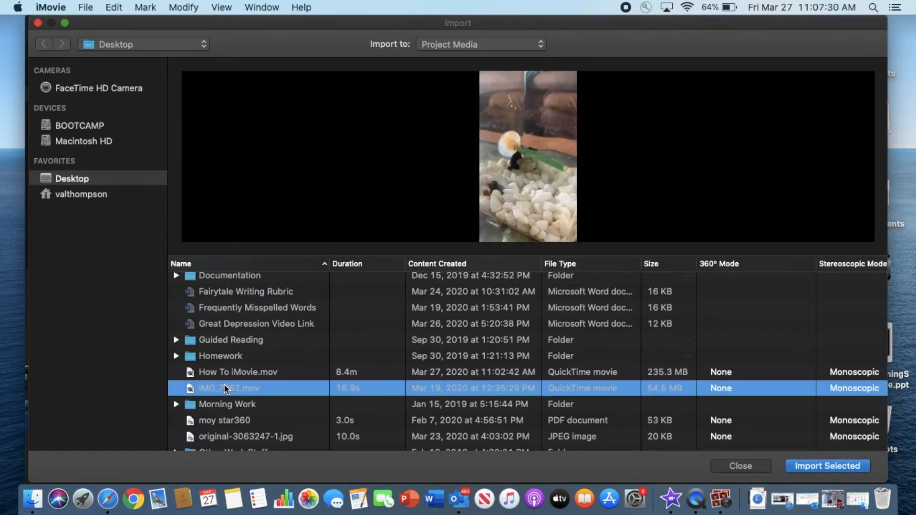
scroll(225, 389, "down", 2)
left_click(225, 400)
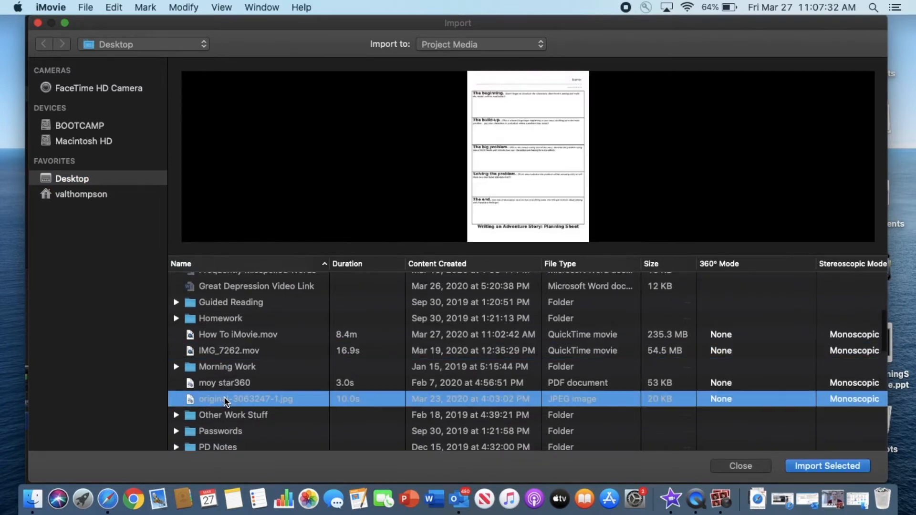
scroll(224, 401, "down", 8)
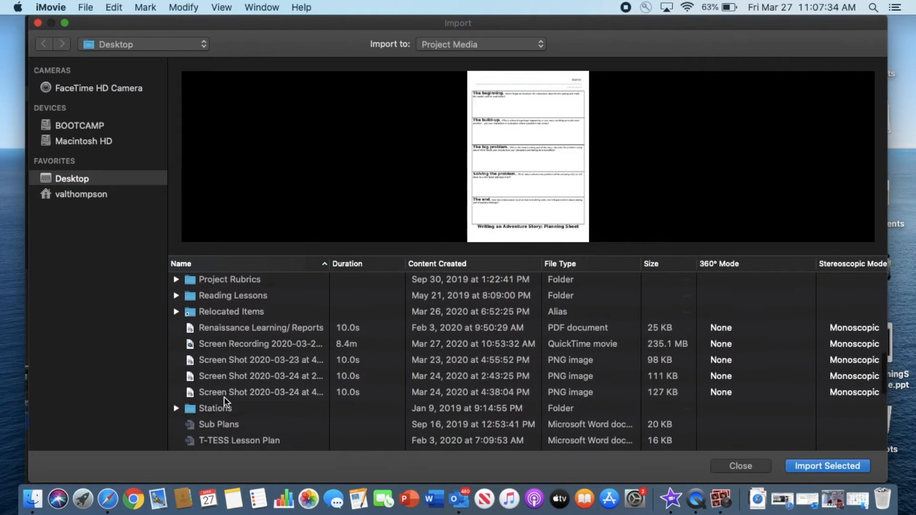
left_click(234, 361)
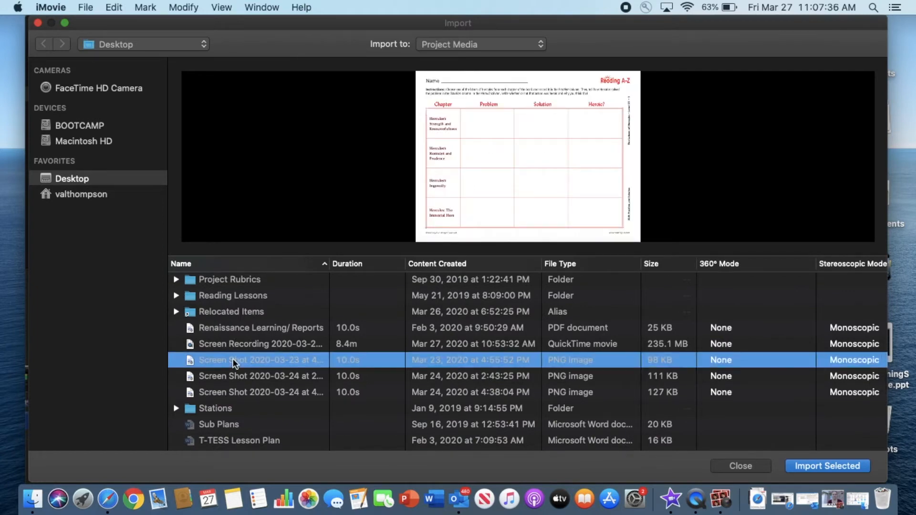
left_click(838, 468)
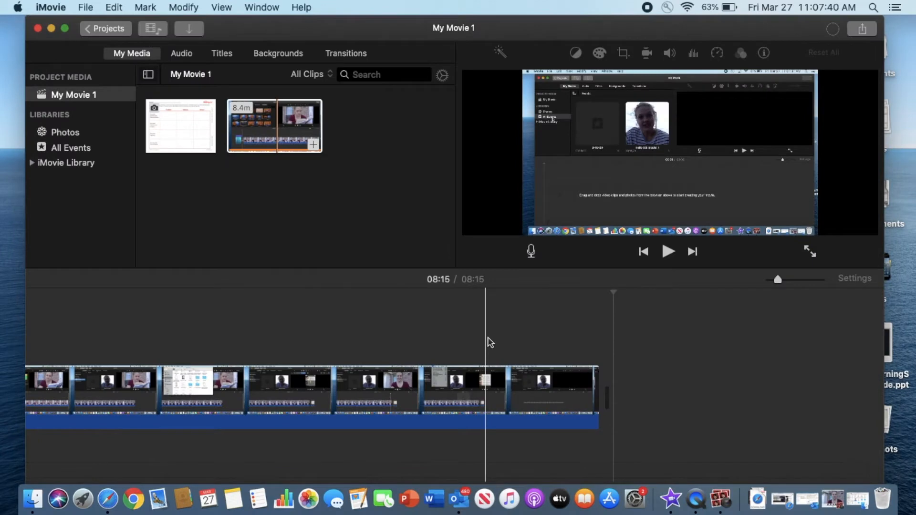
Step: Append the imported worksheet screenshot after the main video on the timeline and select it at 08:16
left_click_drag(181, 127, 654, 356)
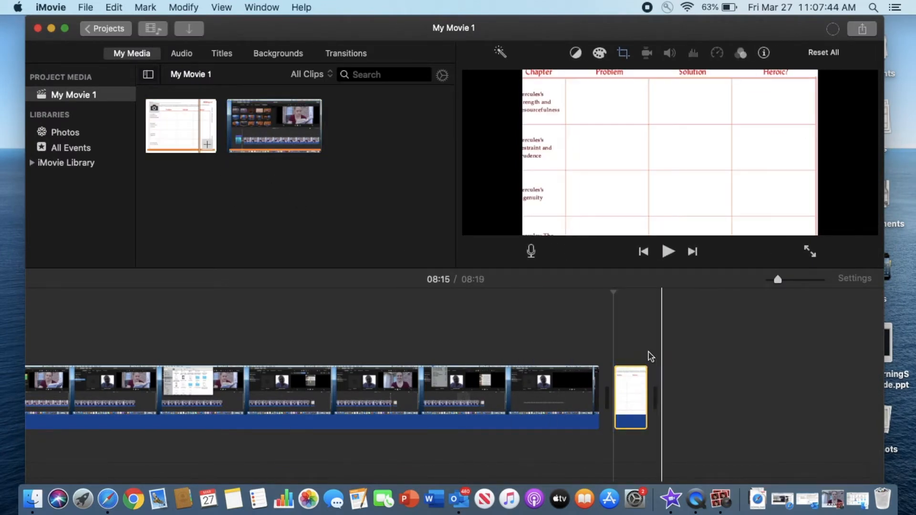
left_click(629, 387)
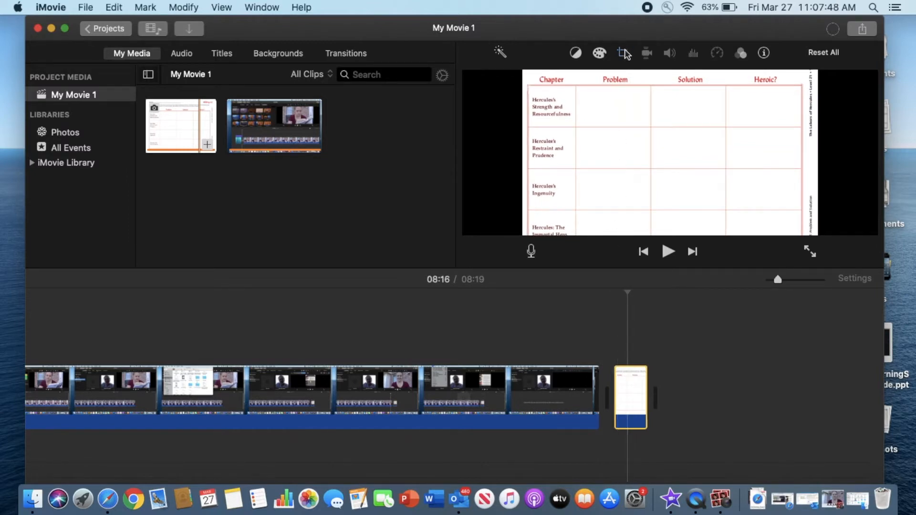
Step: Set the worksheet image's Ken Burns start frame at its top and enlarge the end frame over its lower part, then play it back
left_click(623, 53)
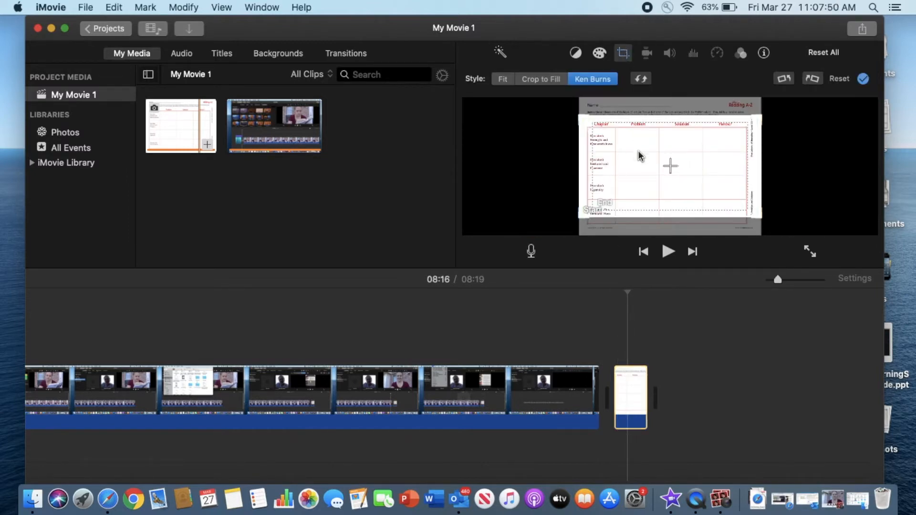
left_click_drag(640, 156, 637, 128)
left_click(633, 203)
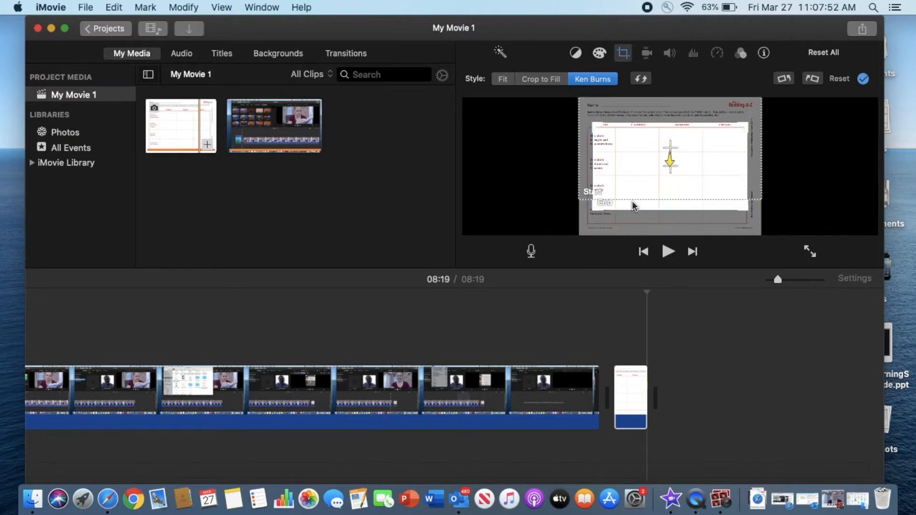
left_click_drag(591, 210, 566, 225)
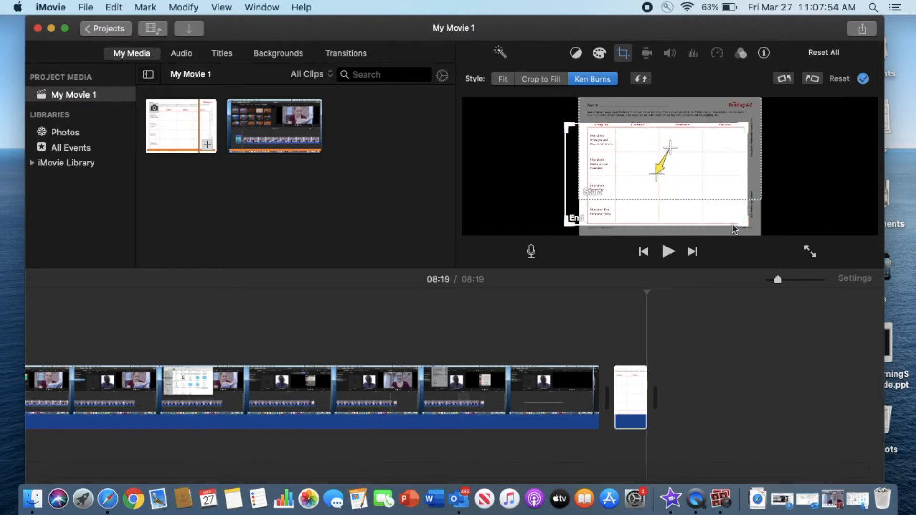
left_click_drag(746, 223, 762, 225)
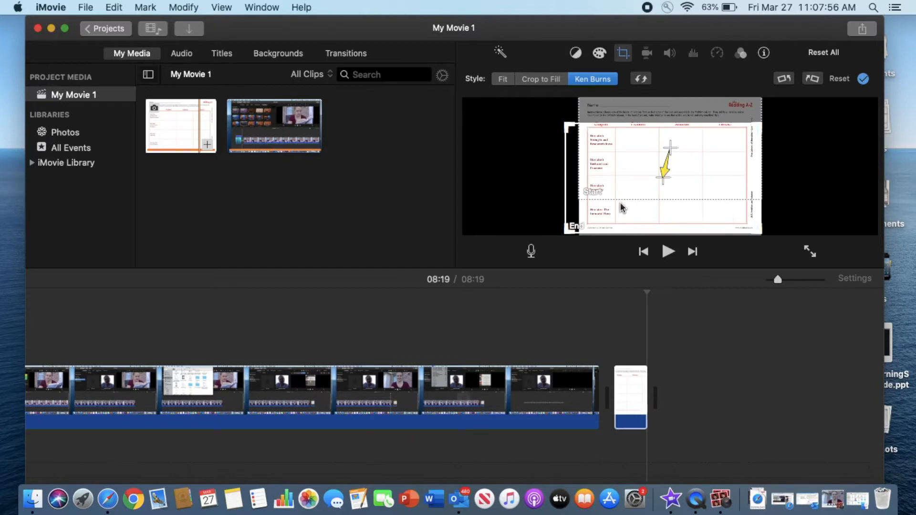
left_click(594, 328)
key("space")
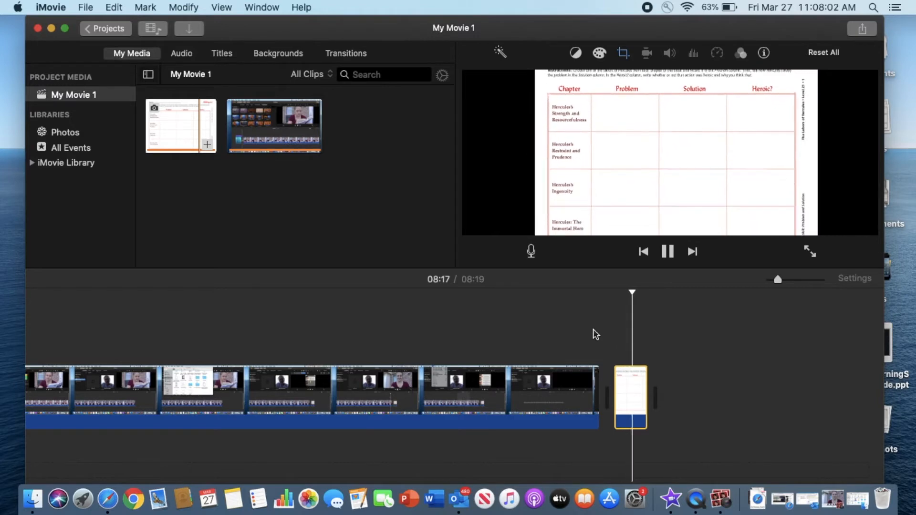
Step: Reframe the worksheet's Ken Burns effect from a smaller start frame at its lower-right corner to an end frame at its top, and play it
left_click(622, 348)
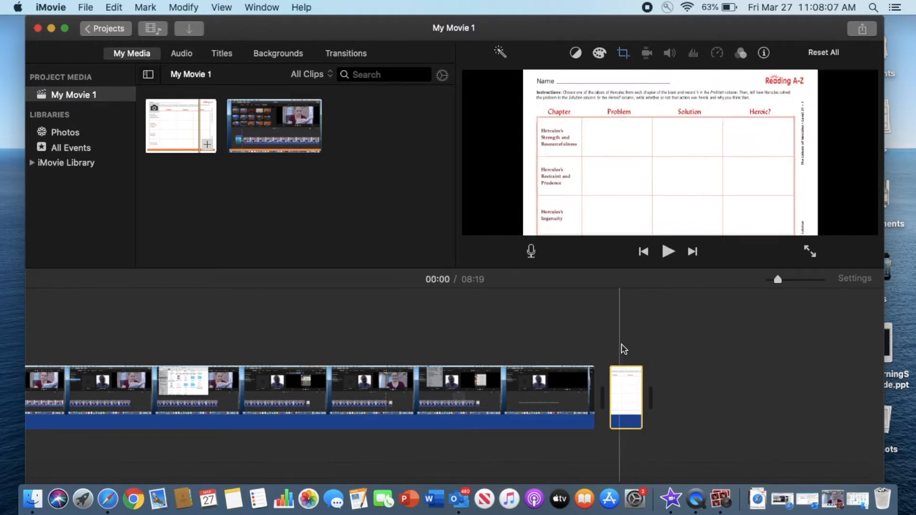
left_click(627, 391)
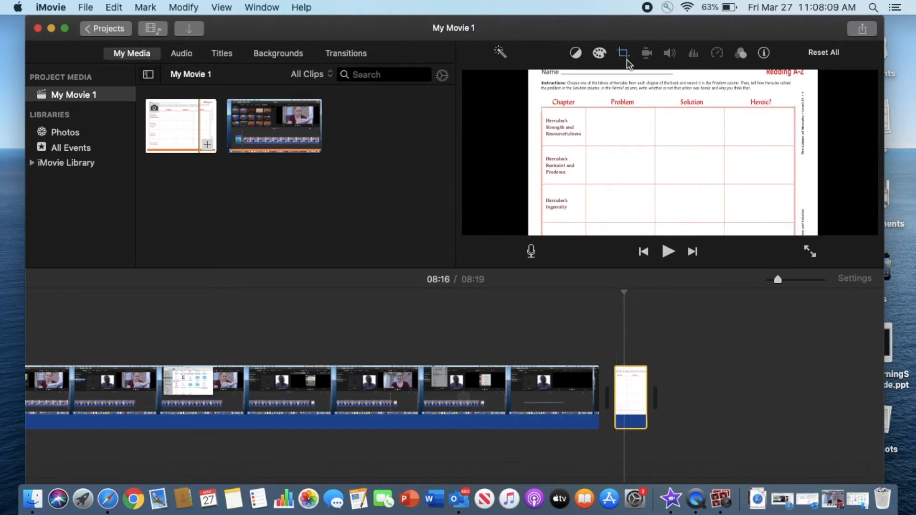
left_click(623, 53)
left_click_drag(636, 170, 666, 241)
left_click_drag(569, 179, 582, 126)
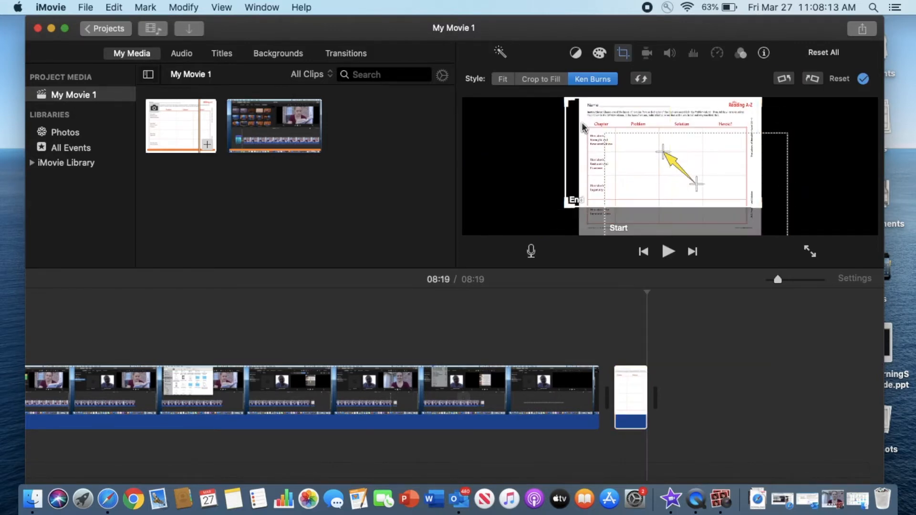
left_click(657, 225)
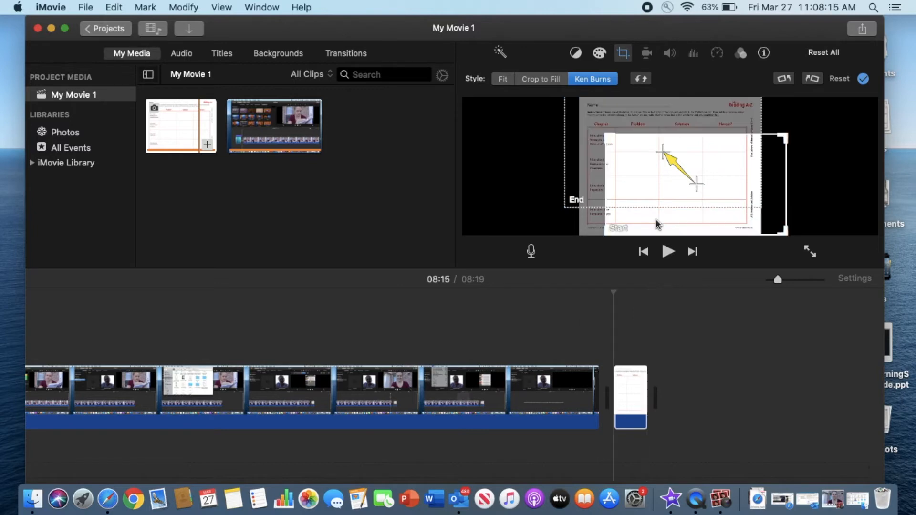
left_click_drag(609, 138, 643, 178)
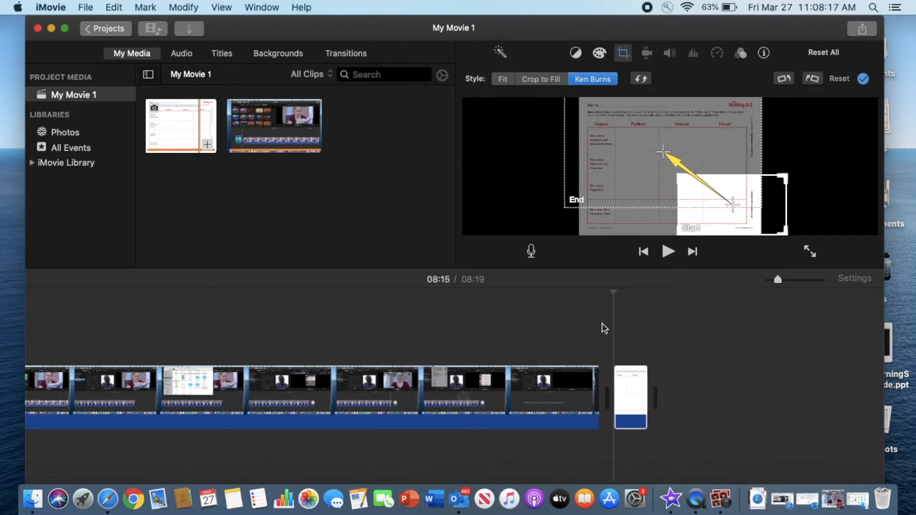
left_click(590, 339)
key("space")
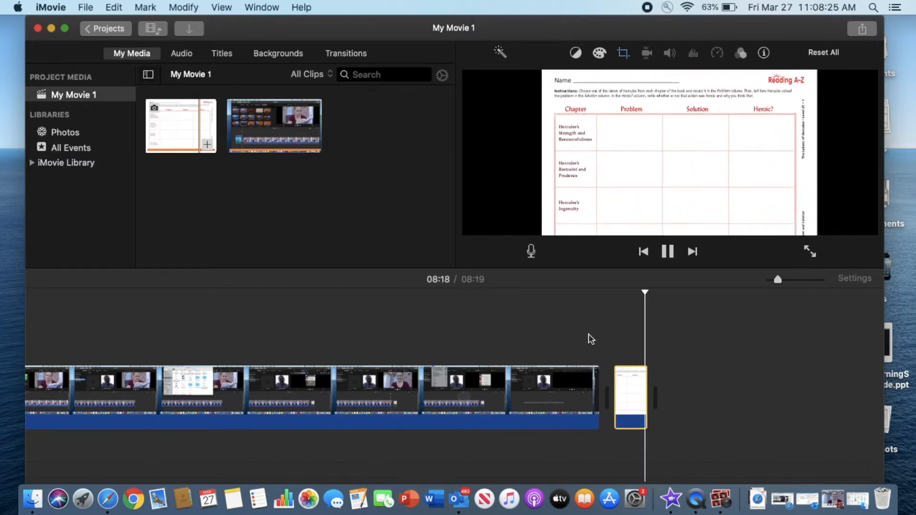
Step: Change the worksheet image's crop style to Fit and play back the clip
left_click(627, 381)
left_click(623, 53)
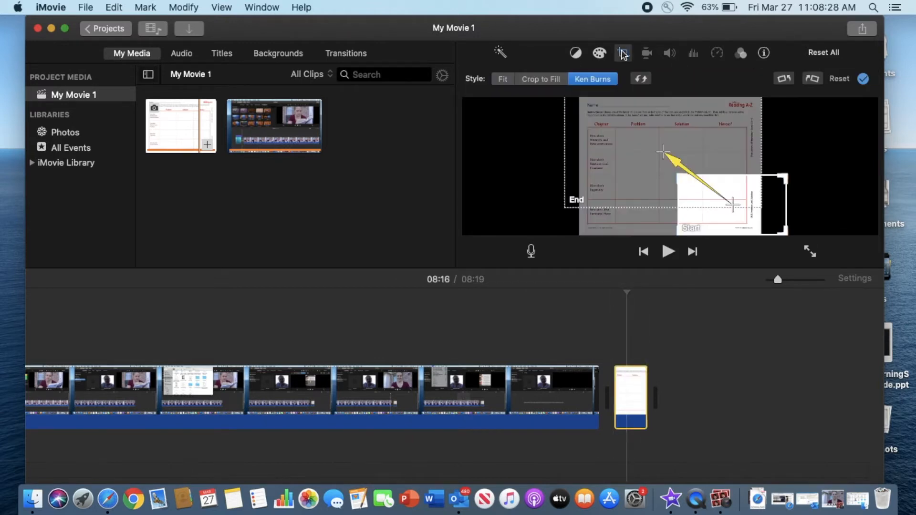
left_click(512, 79)
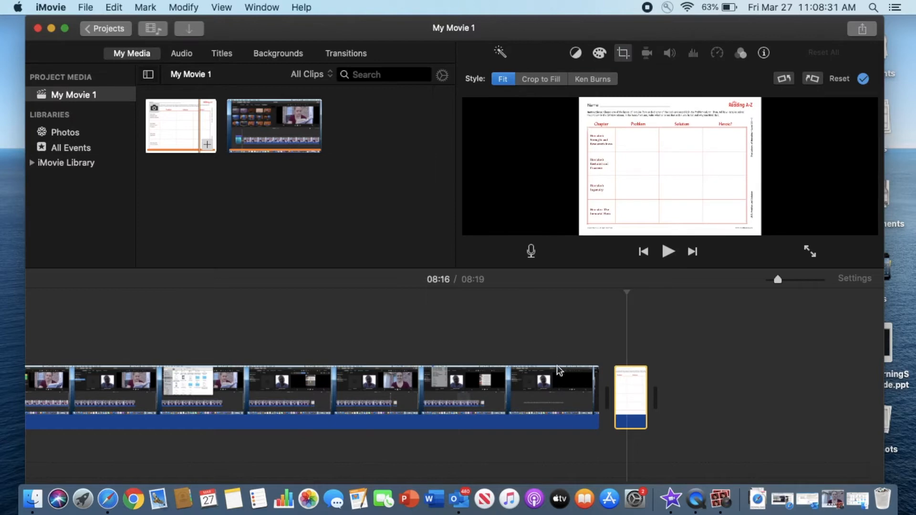
left_click(593, 352)
key("space")
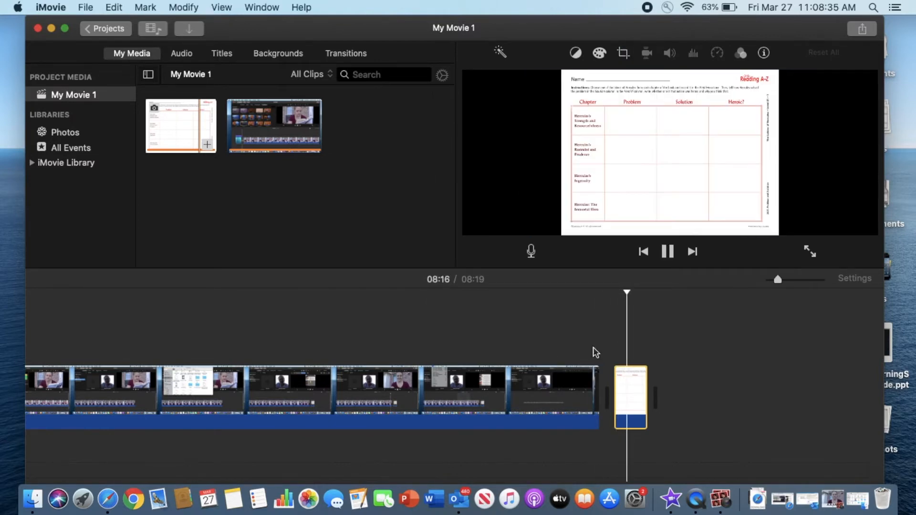
key("space")
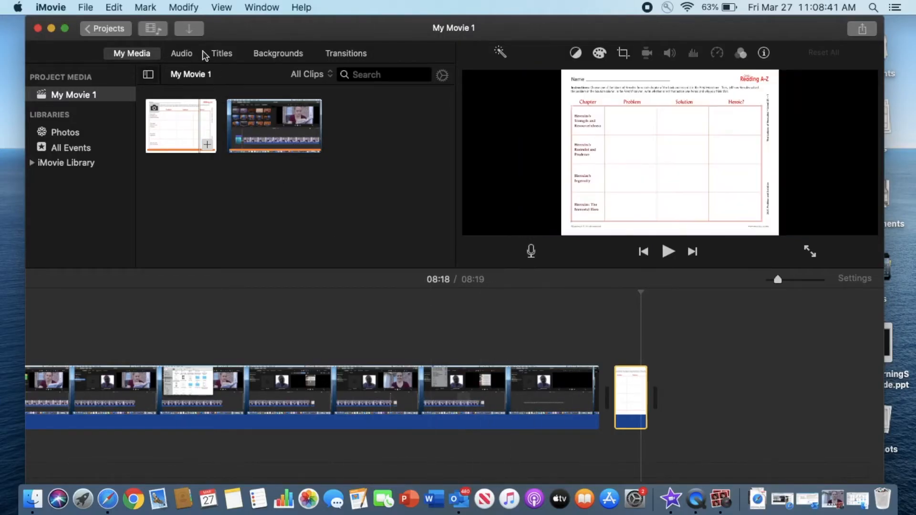
Step: Add the Simple track from Theme Music beneath the worksheet image and lengthen the image clip on the timeline
left_click(193, 53)
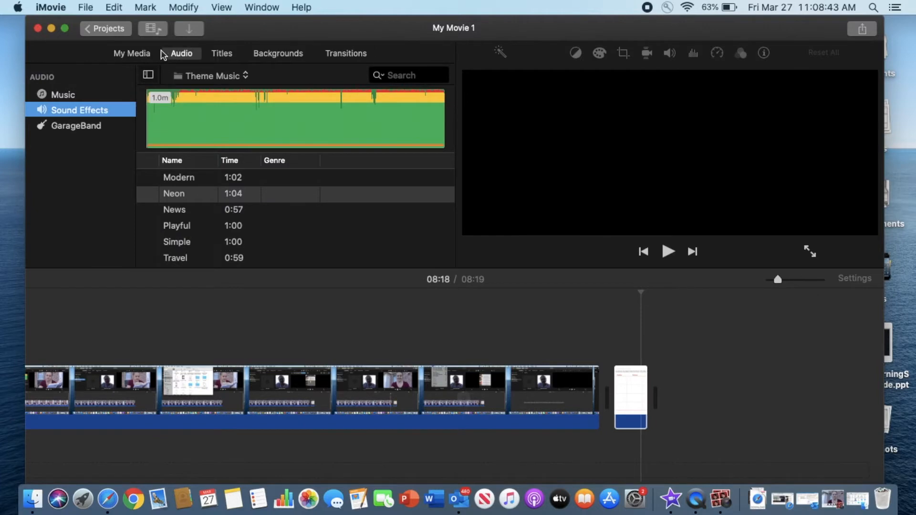
left_click(248, 76)
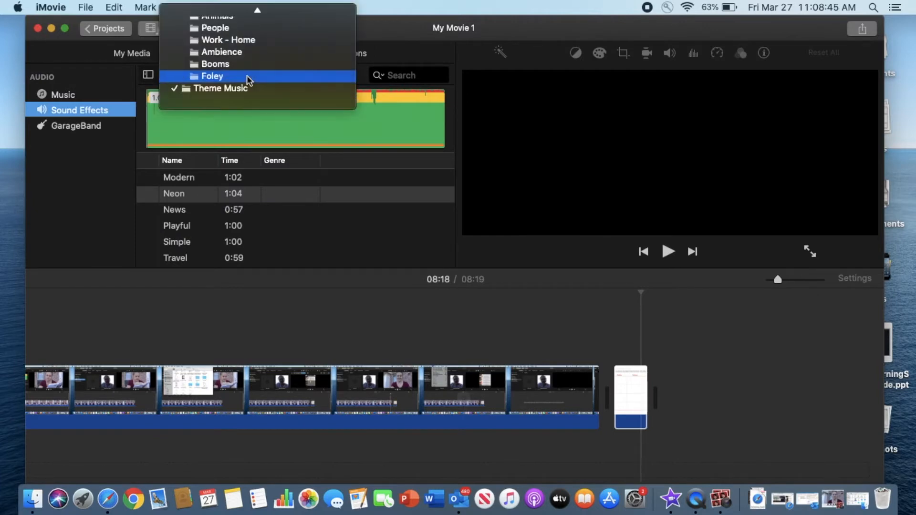
scroll(247, 76, "up", 2)
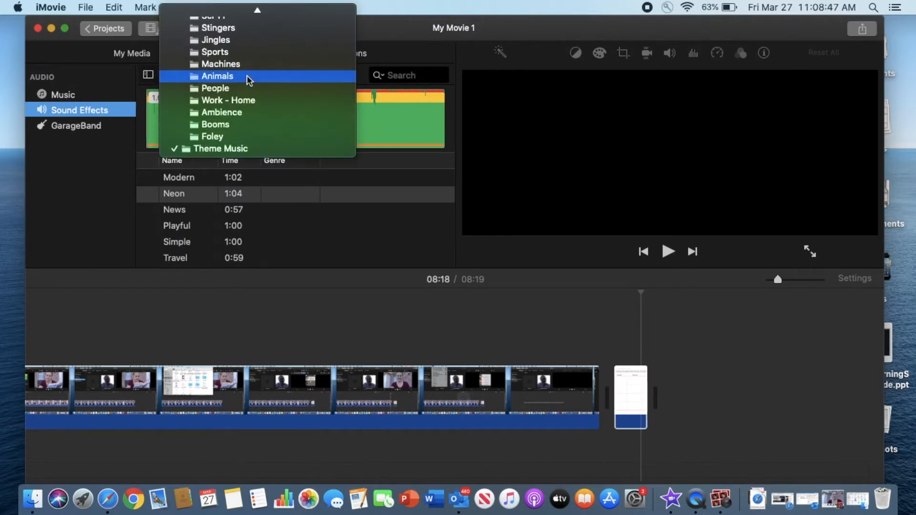
scroll(248, 77, "up", 5)
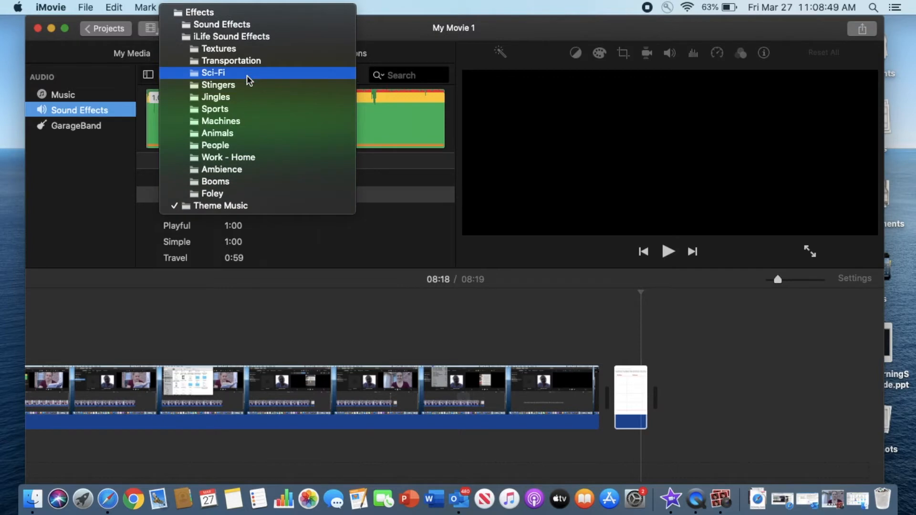
left_click(387, 42)
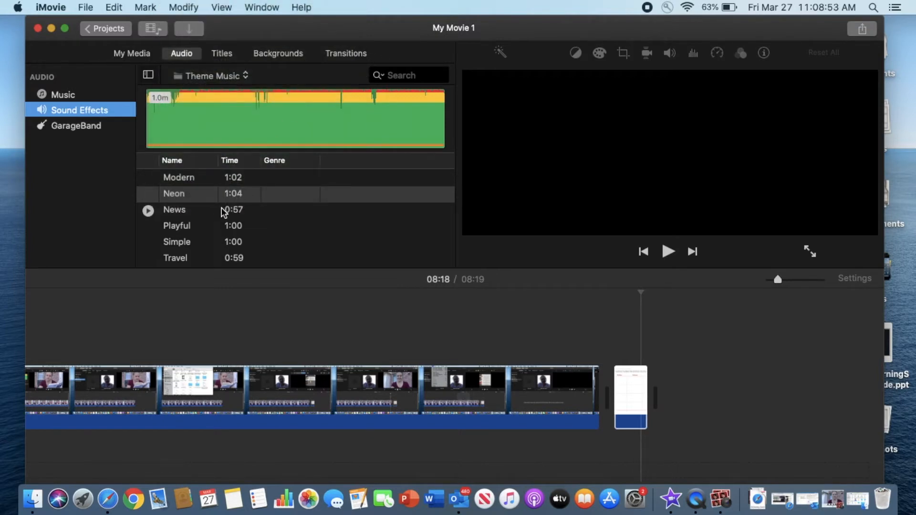
left_click(189, 242)
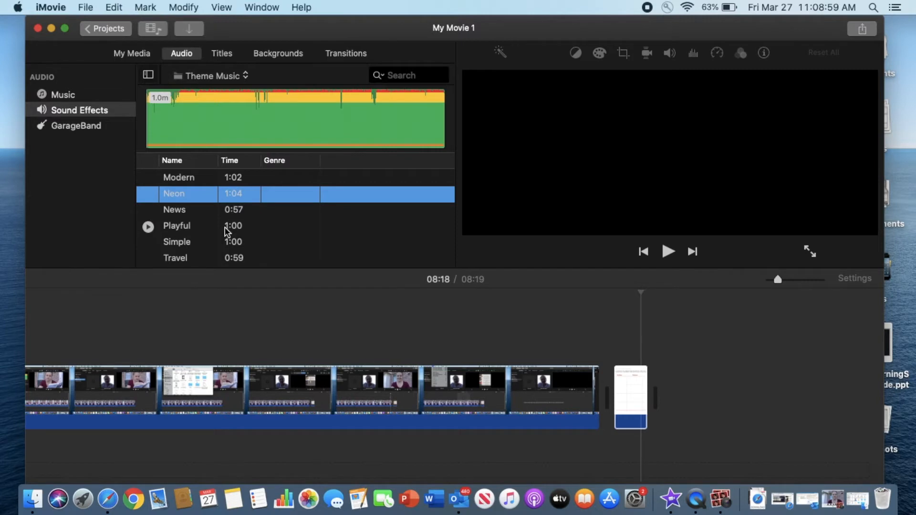
left_click(172, 245)
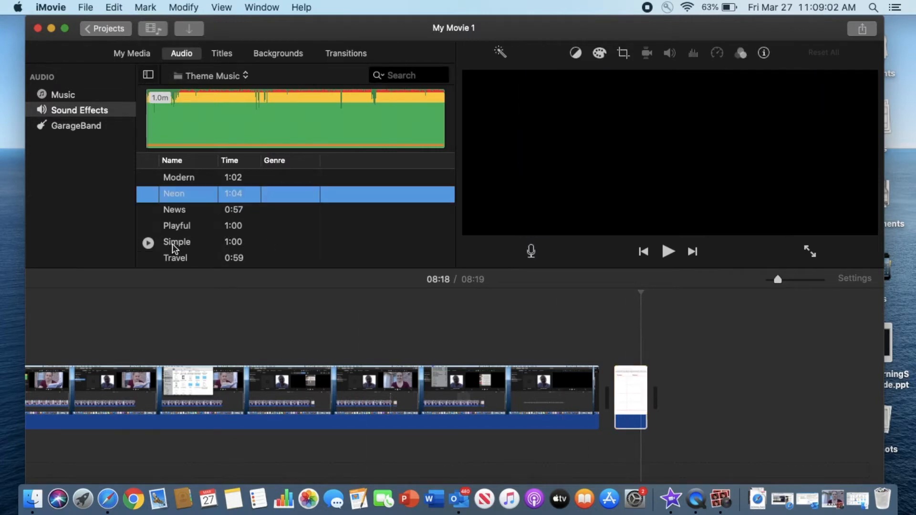
left_click(148, 244)
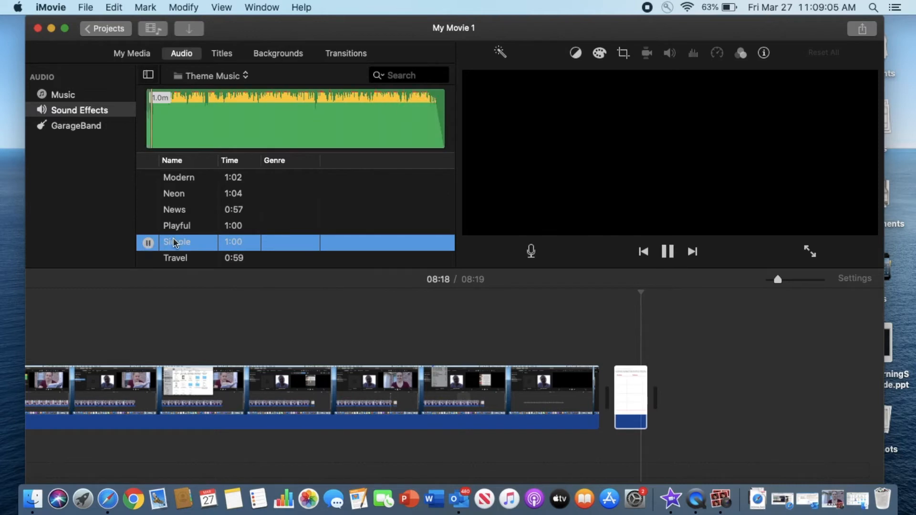
left_click_drag(326, 300, 615, 334)
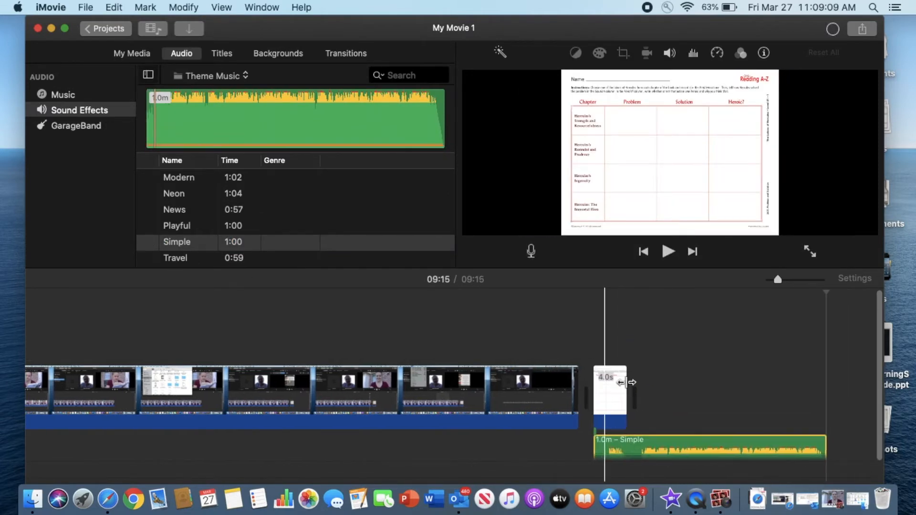
left_click_drag(625, 382, 670, 385)
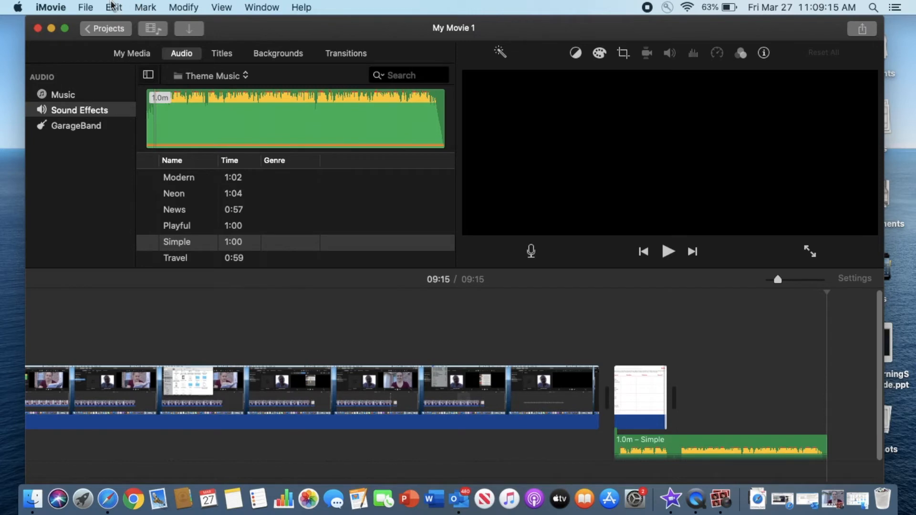
Step: Import Unknown-1.jpeg from the Desktop's Anchor Charts folder, append it after the worksheet image and play back the ending
left_click(86, 7)
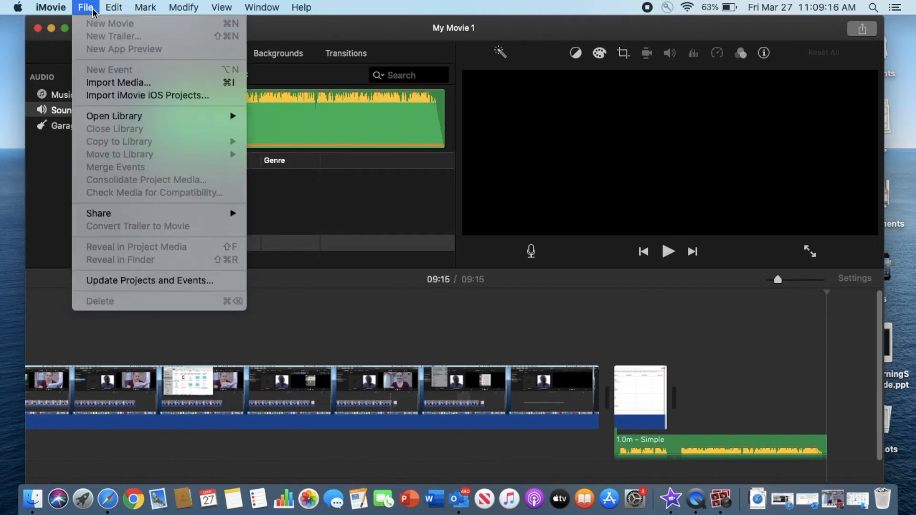
left_click(119, 83)
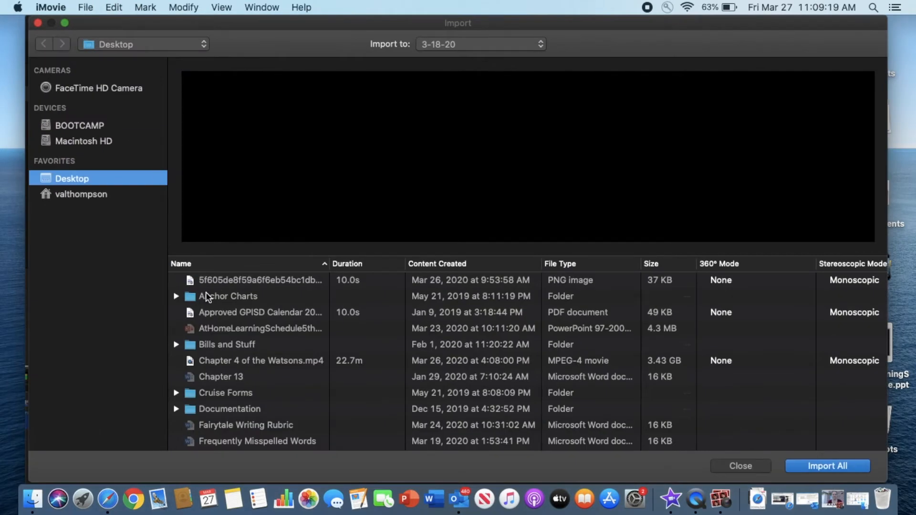
scroll(206, 293, "down", 1)
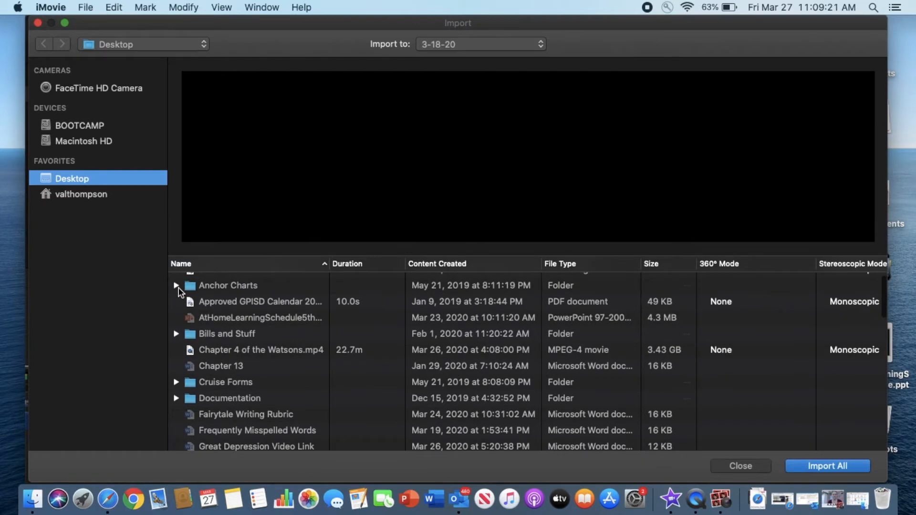
left_click(176, 286)
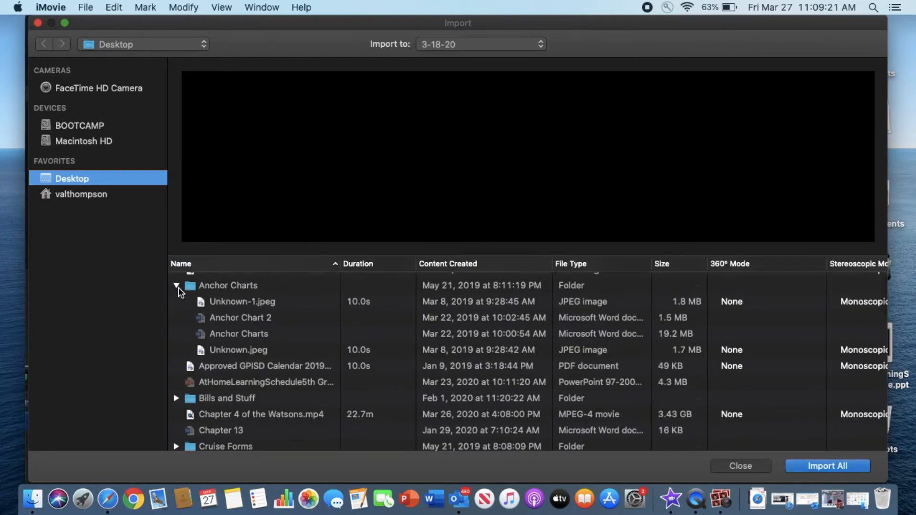
left_click(242, 320)
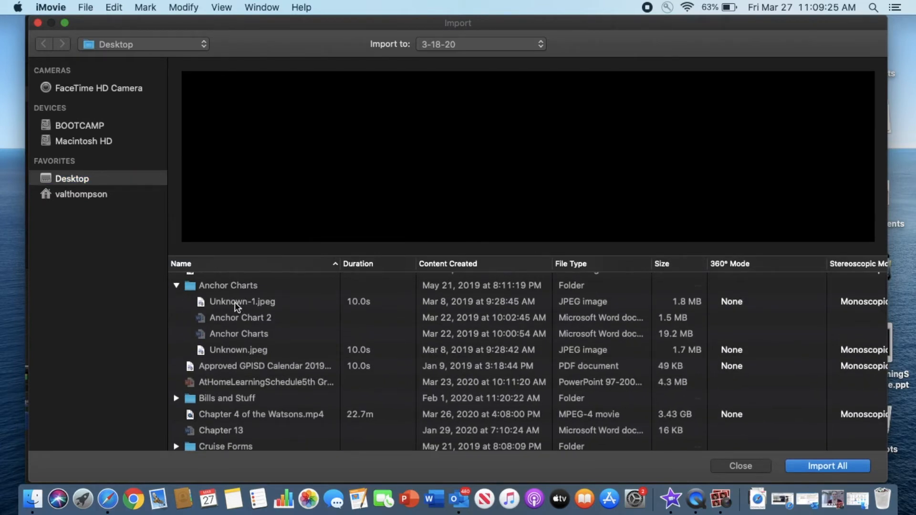
left_click(235, 302)
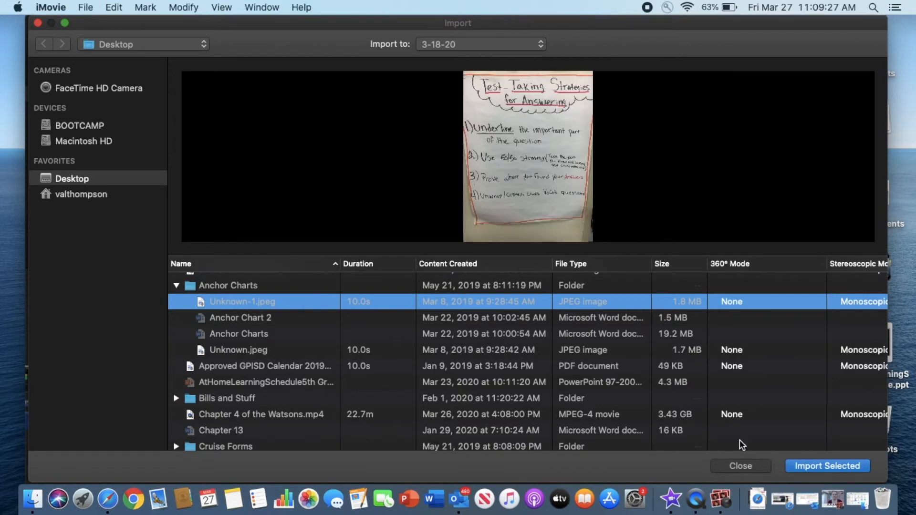
left_click(807, 471)
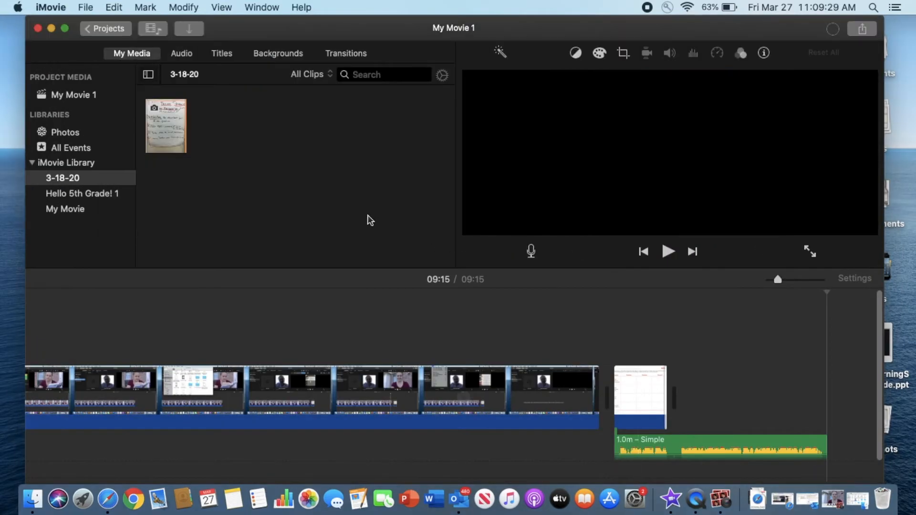
left_click_drag(176, 135, 694, 348)
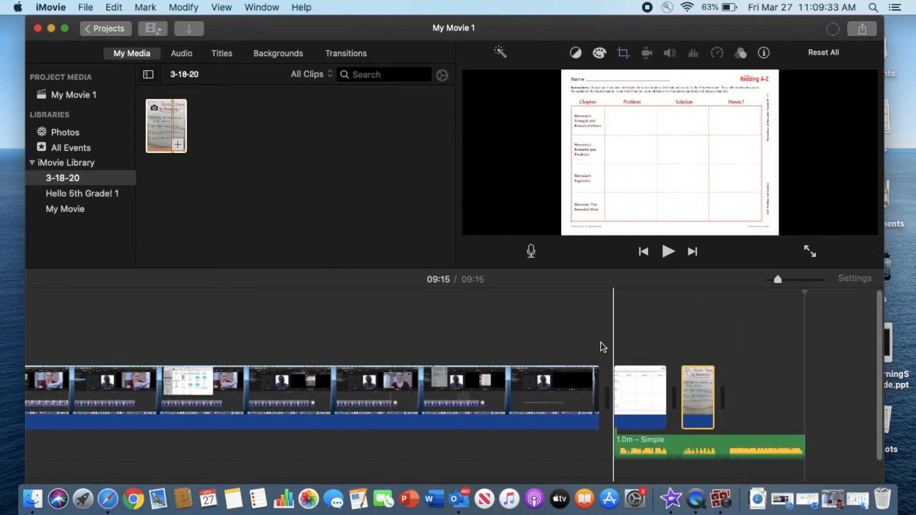
key("space")
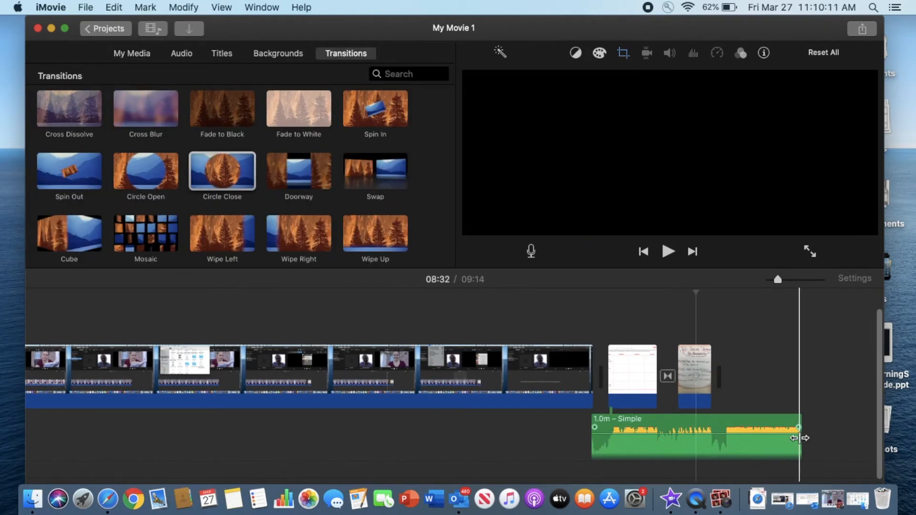
Step: Shorten the Simple music clip to 20.0 seconds so it ends near the end of the last image
left_click_drag(802, 436, 713, 426)
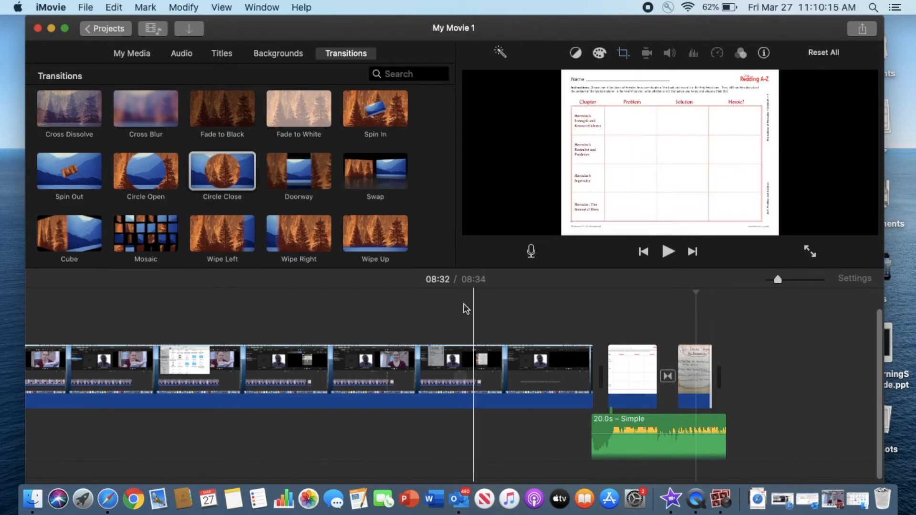
Step: Add the Cow Moo effect from the Animals sound effects right after the Simple music clip and play back the ending
left_click(184, 56)
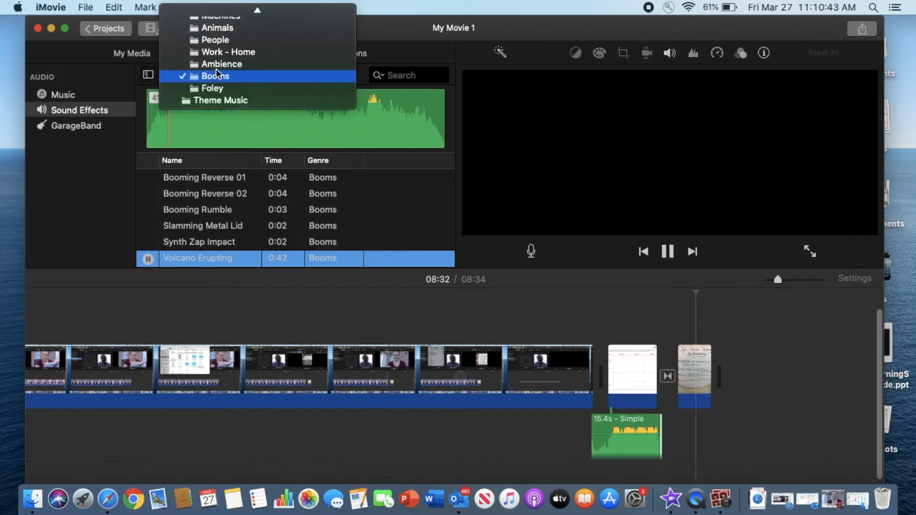
left_click(220, 28)
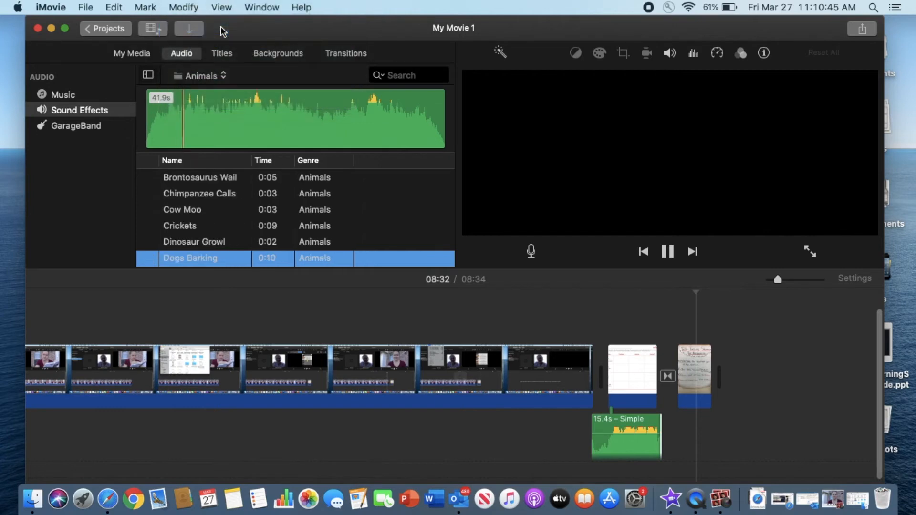
left_click(148, 226)
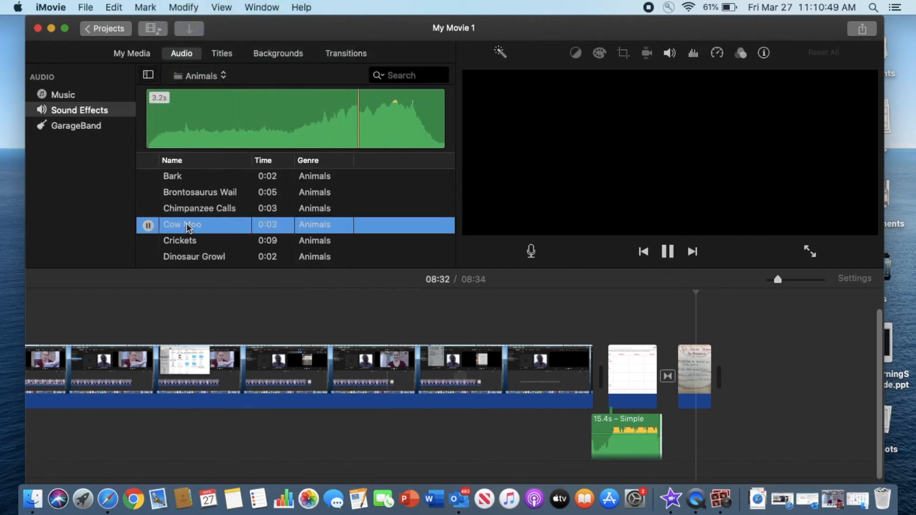
left_click_drag(189, 229, 666, 334)
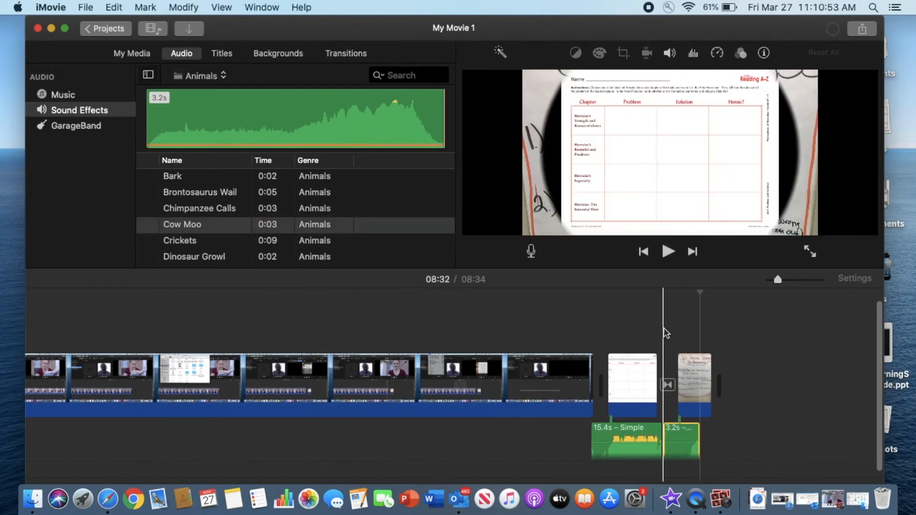
key("space")
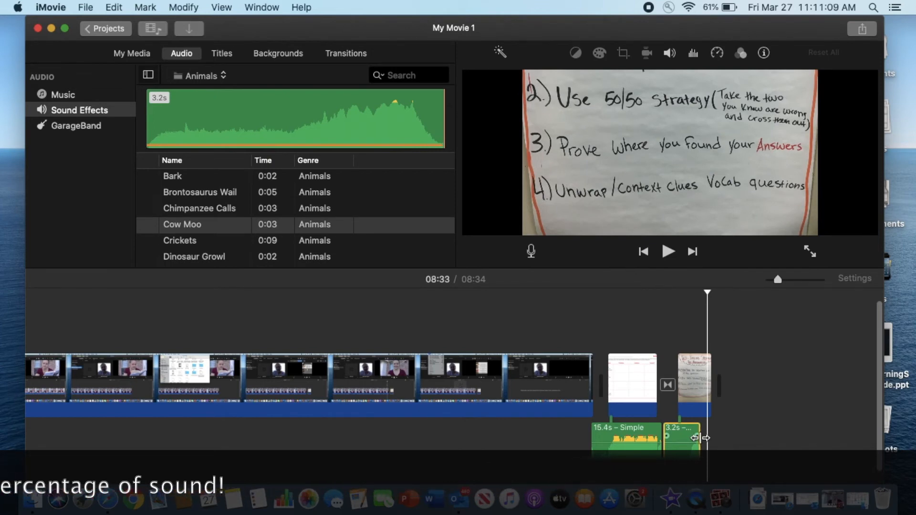
left_click(66, 97)
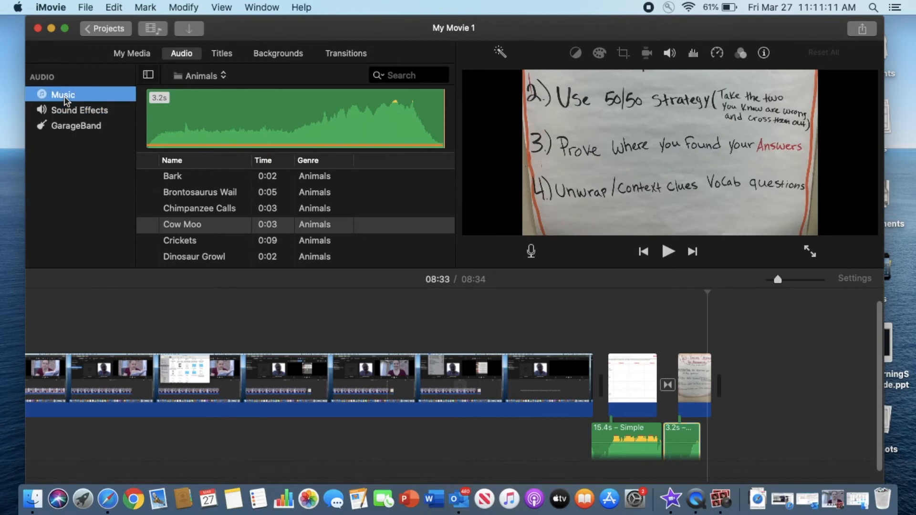
left_click(76, 128)
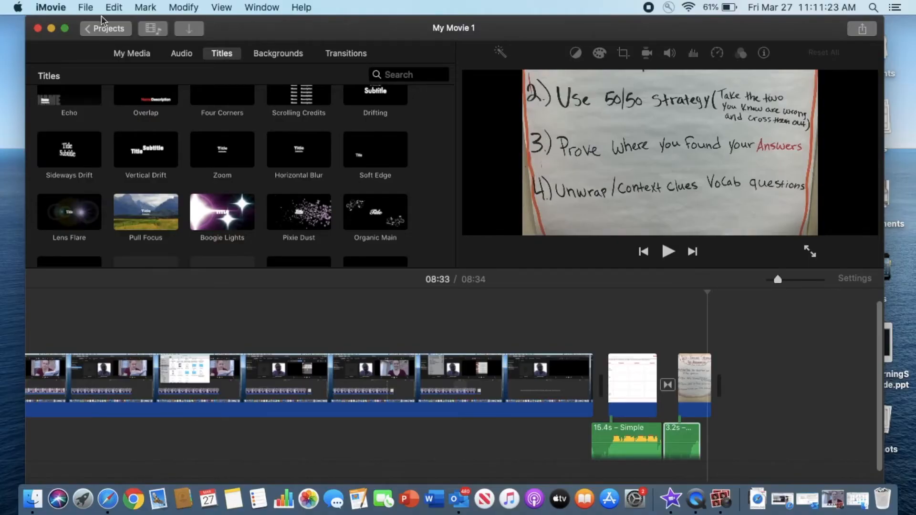
Step: Return to the projects overview, saving the movie under the name "Name it whatever you would like (be appropriate)"
left_click(101, 30)
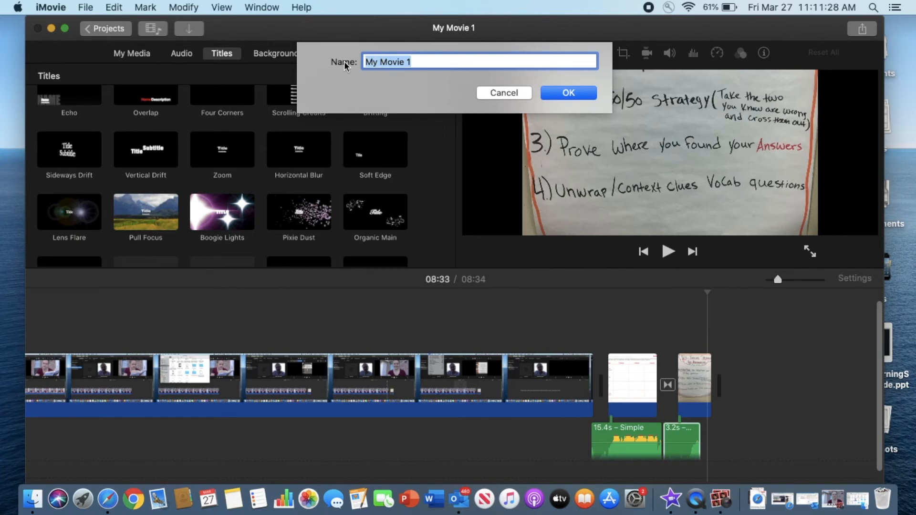
type("Name it wh")
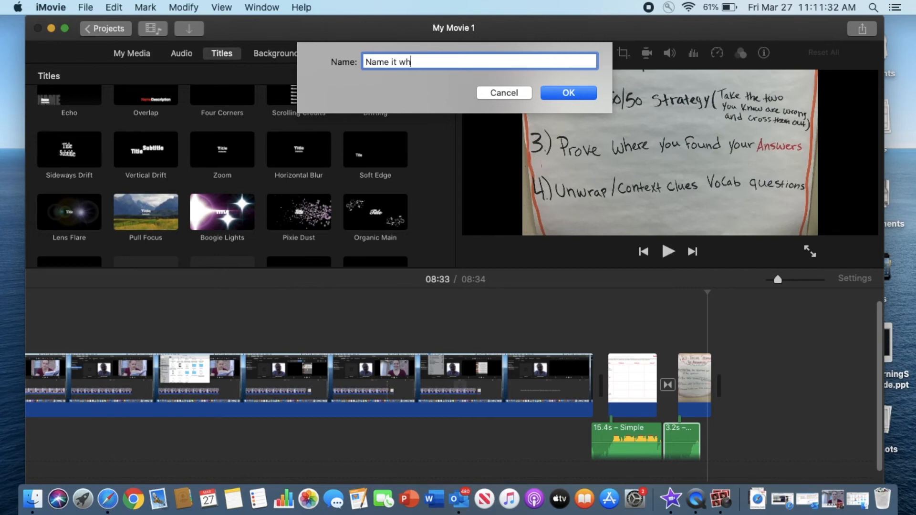
type("atever you would like (be appropriate")
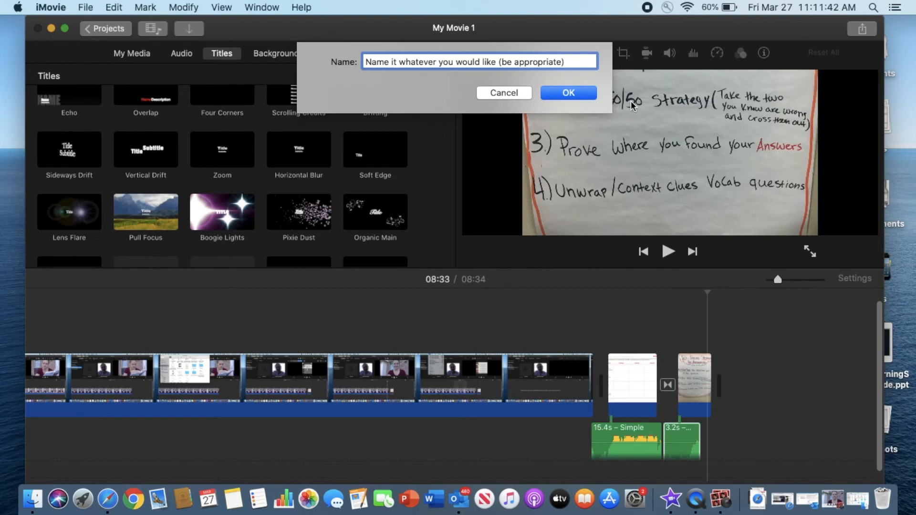
left_click(589, 94)
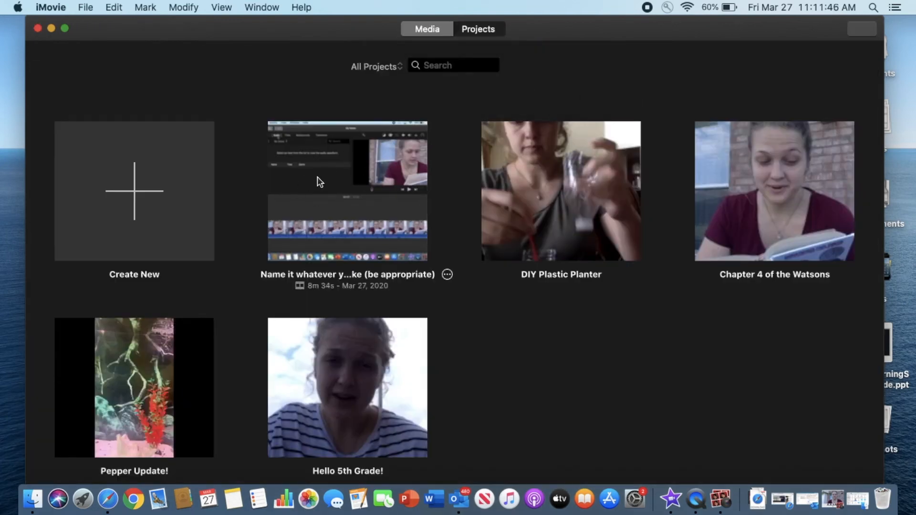
Step: Examine the project's sharing destinations and its File export settings without exporting the movie
left_click(300, 156)
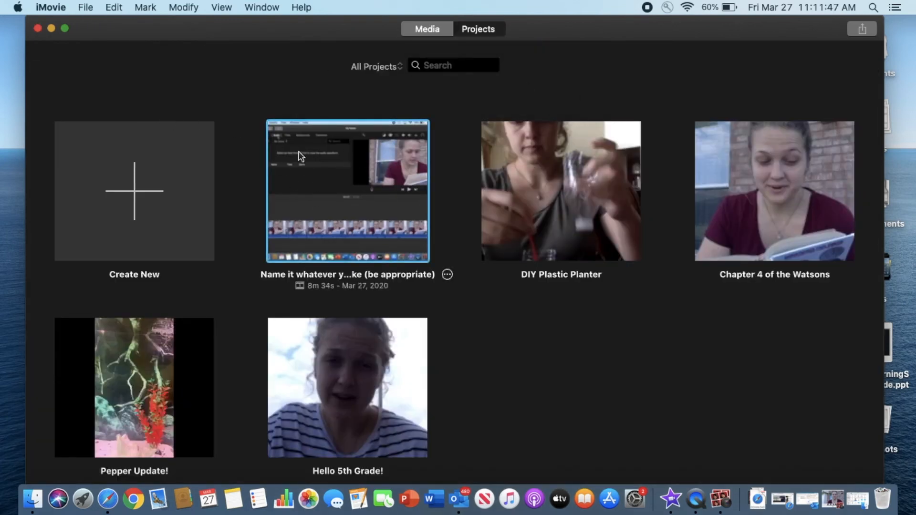
left_click(85, 7)
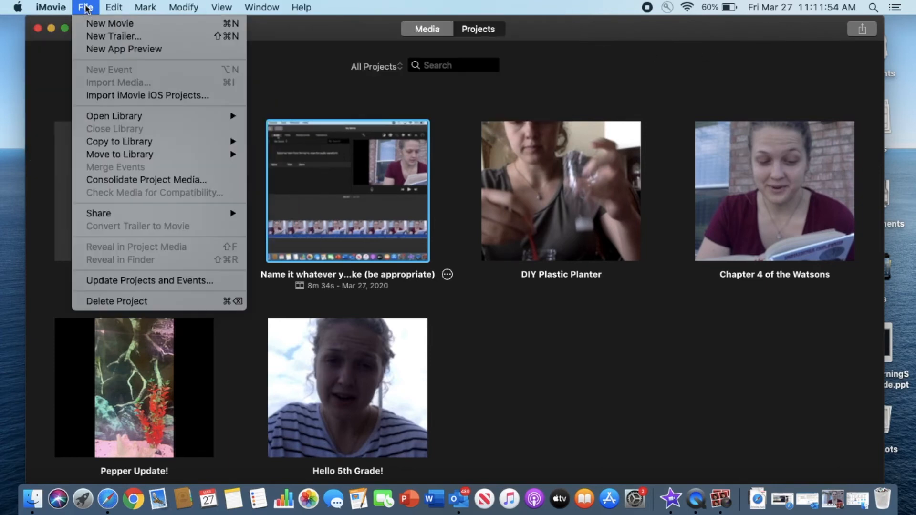
mouse_move(128, 213)
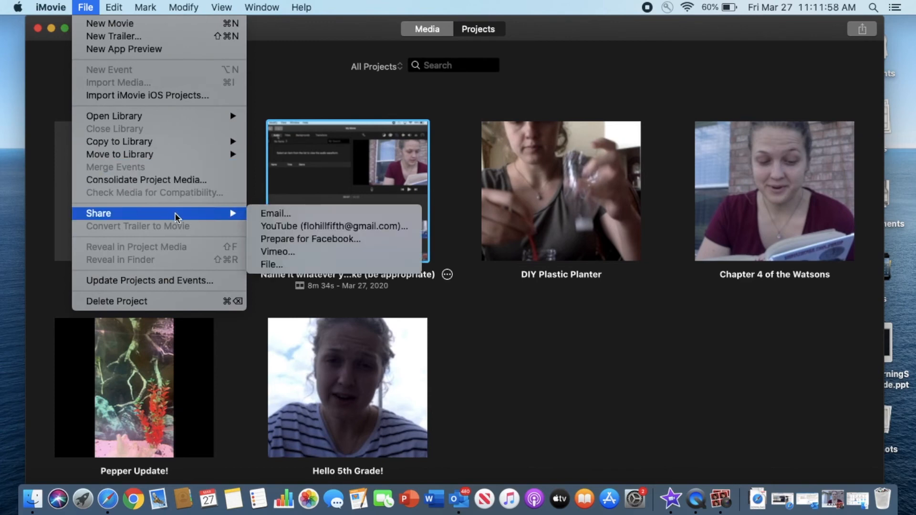
left_click(658, 71)
left_click(863, 30)
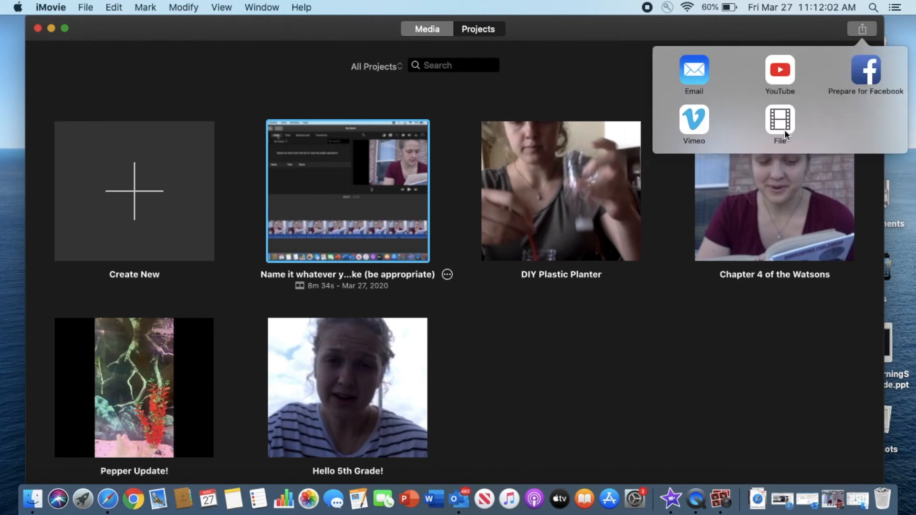
left_click(785, 130)
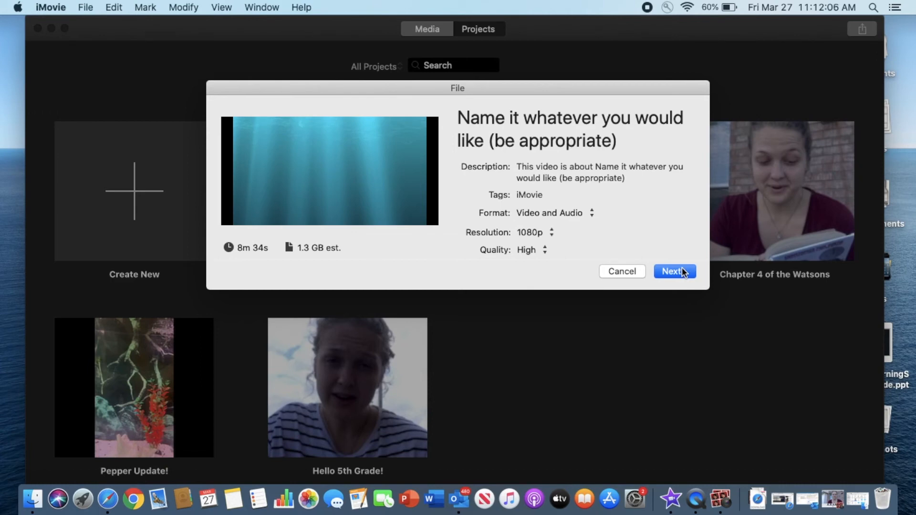
left_click(624, 270)
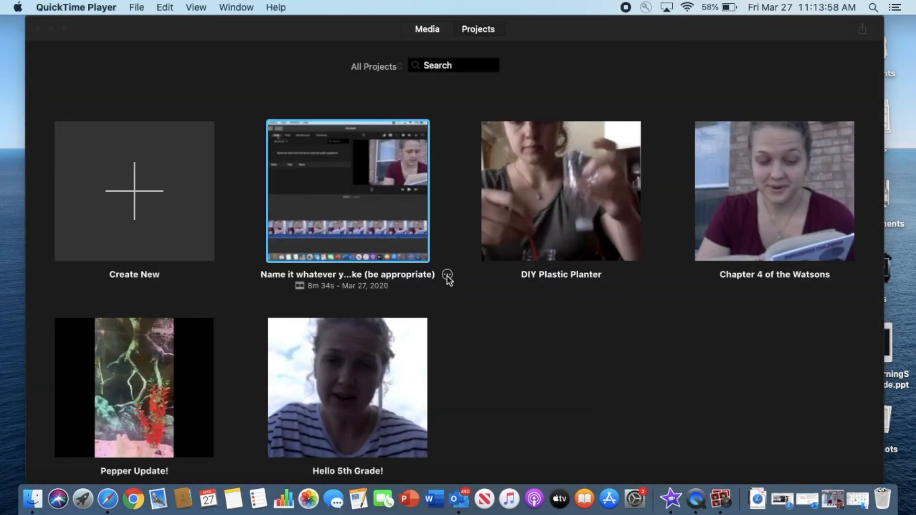
Step: Rename the "Name it whatever you would like (be appropriate)" project as "I love noodles"
left_click(447, 280)
left_click(447, 276)
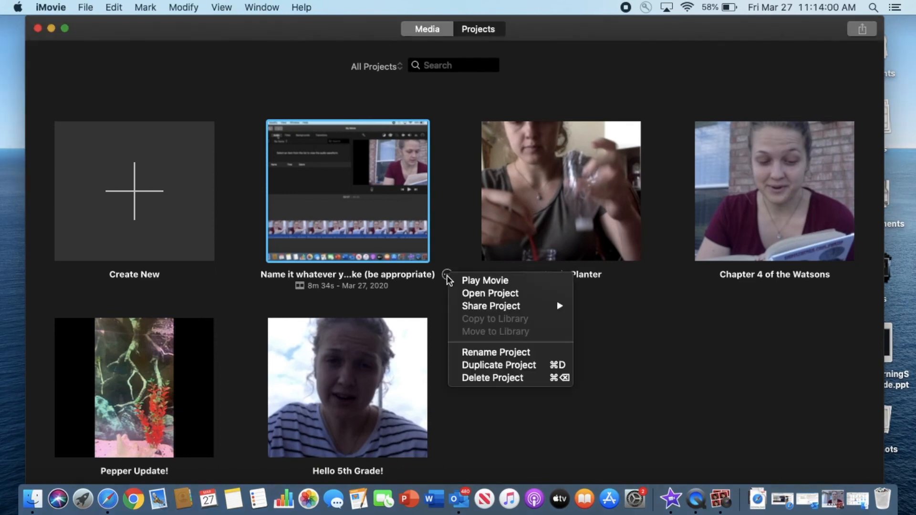
mouse_move(476, 309)
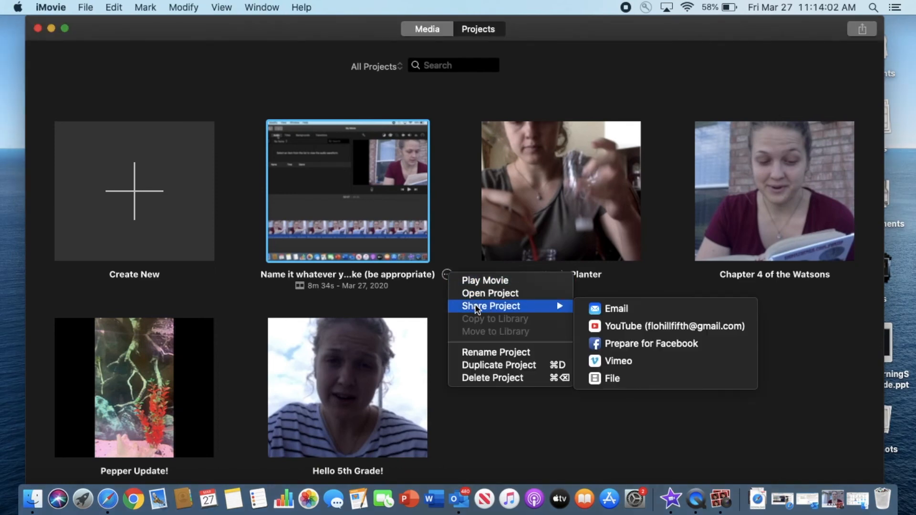
left_click(490, 353)
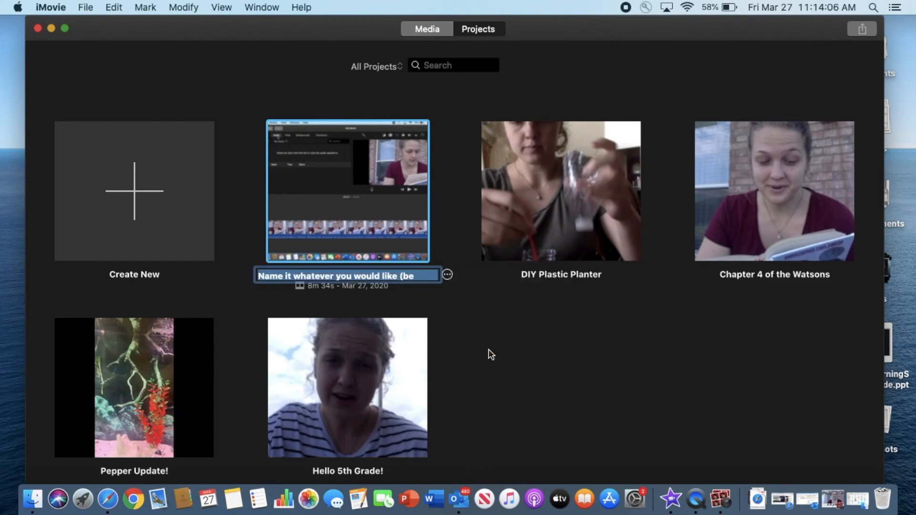
key("BackSpace")
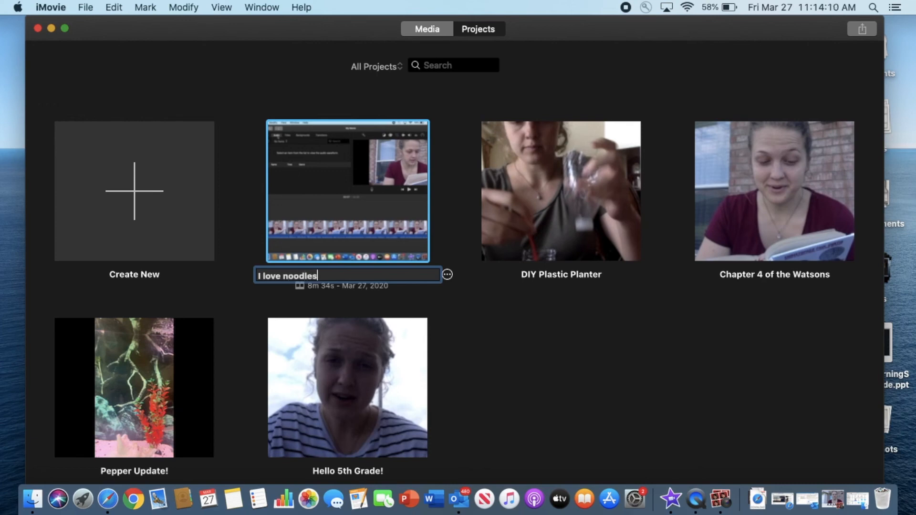
left_click(459, 314)
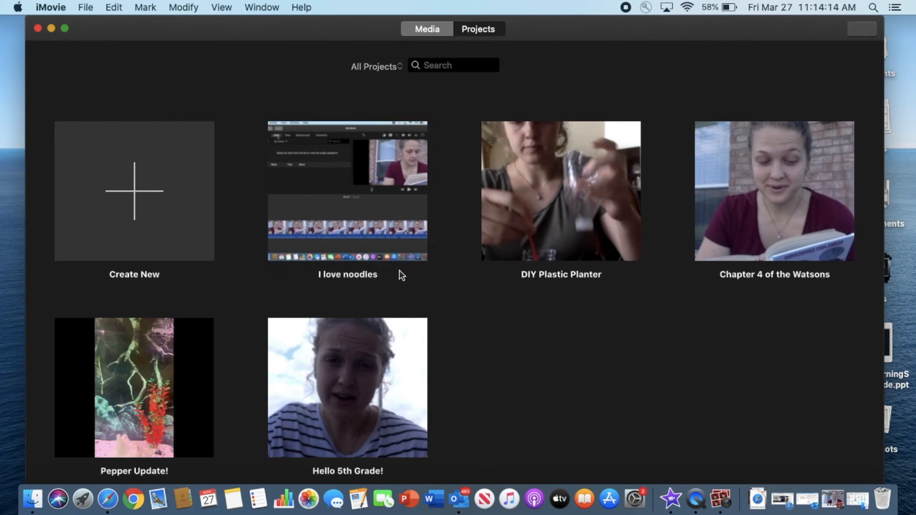
Step: Duplicate the "I love noodles" project in the projects overview
left_click(388, 275)
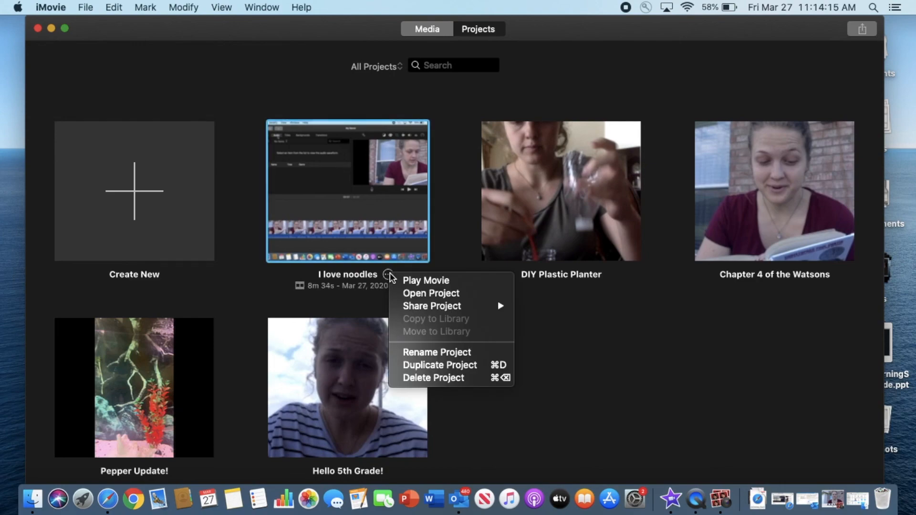
left_click(449, 371)
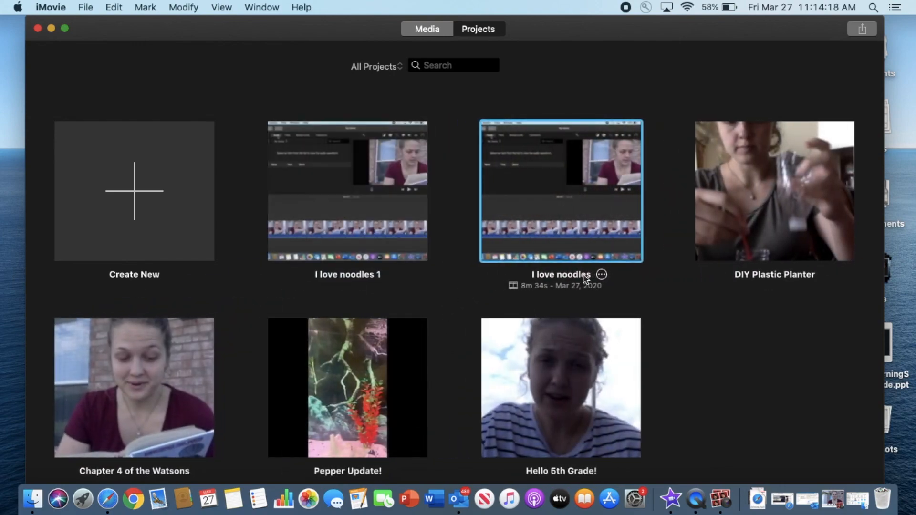
Step: Delete both the "I love noodles" and "I love noodles 1" projects, confirming each deletion
left_click(602, 274)
left_click(633, 382)
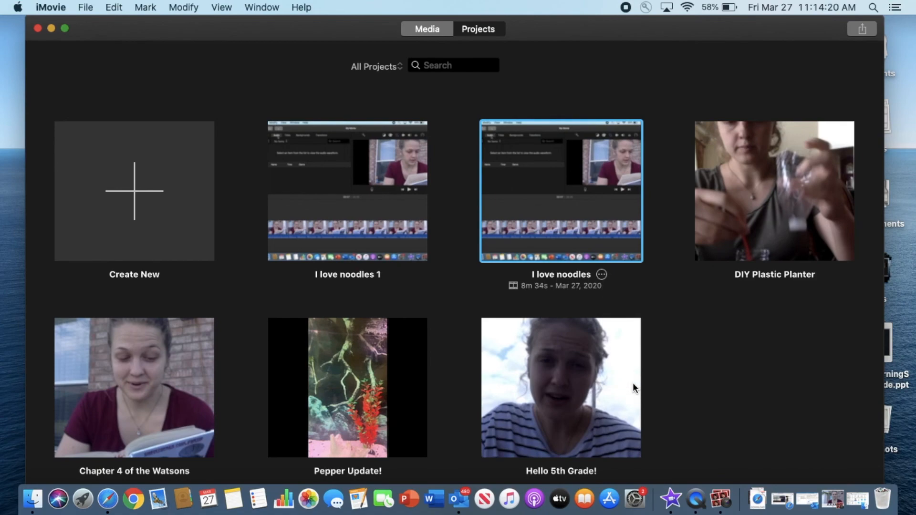
left_click(554, 193)
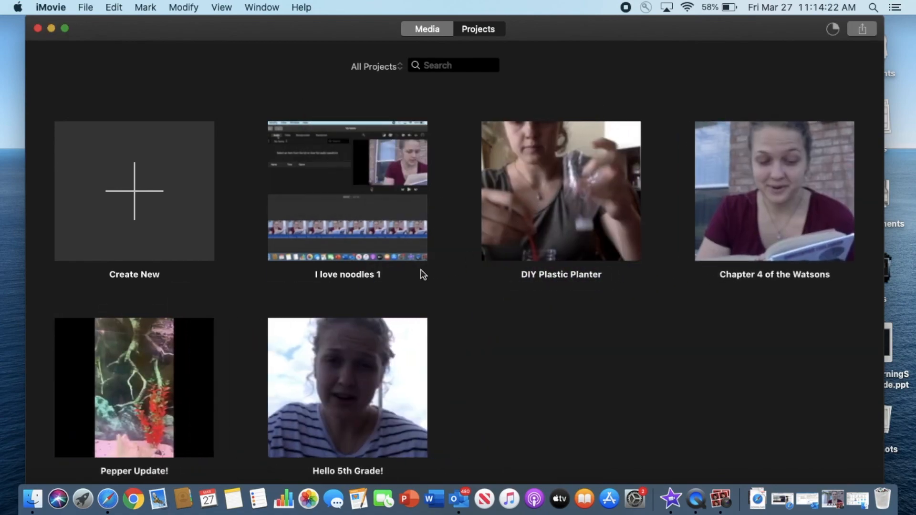
left_click(391, 275)
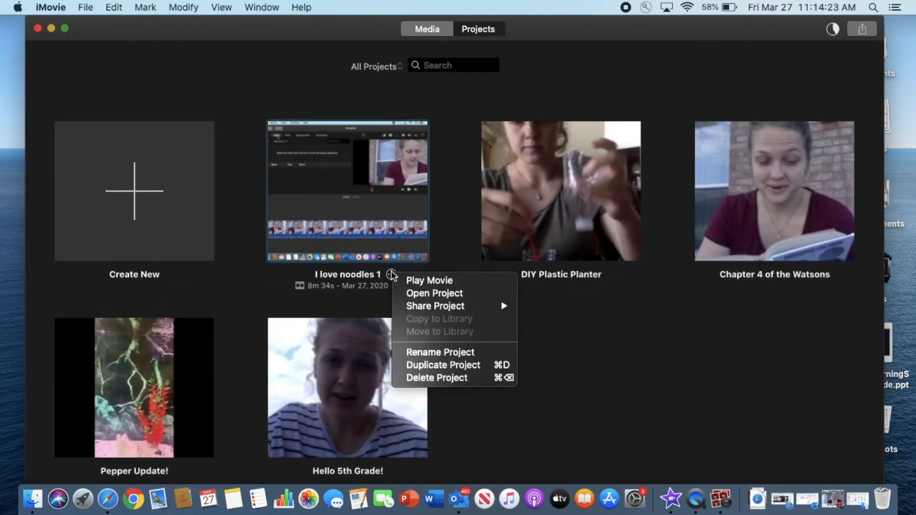
left_click(438, 380)
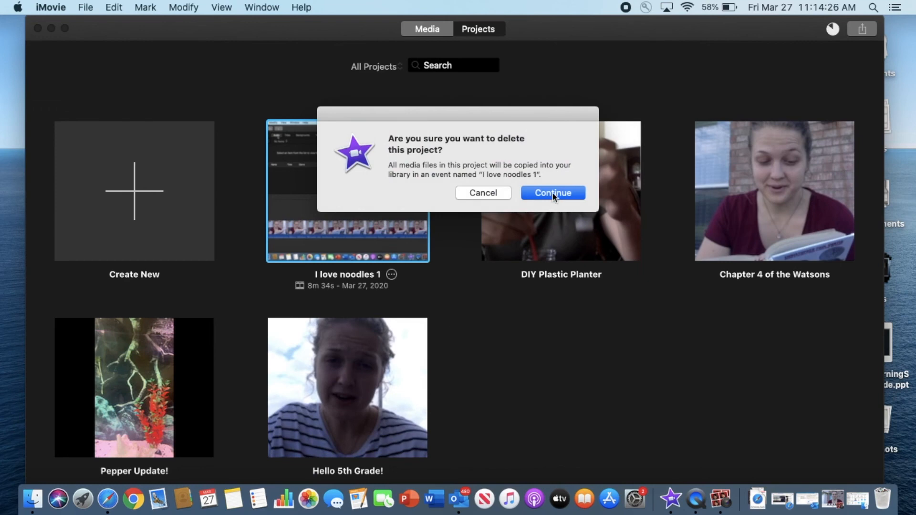
left_click(553, 195)
left_click(86, 5)
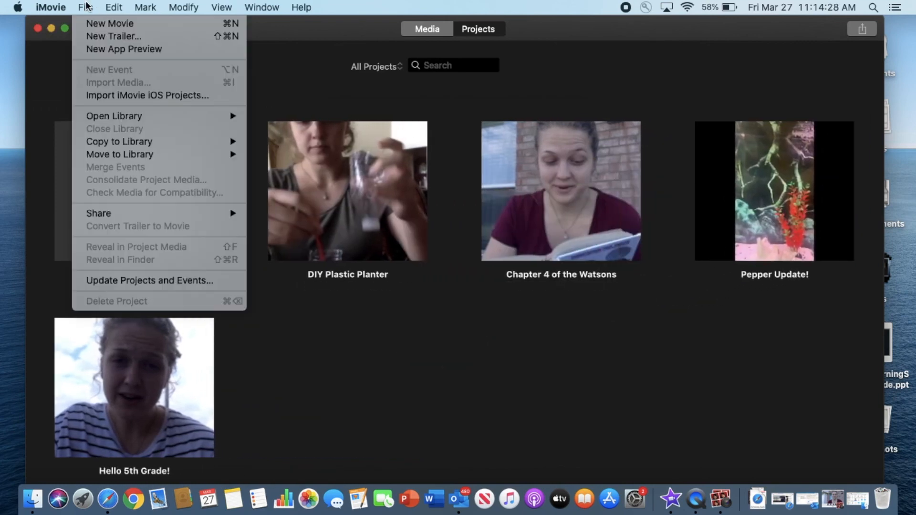
left_click(86, 6)
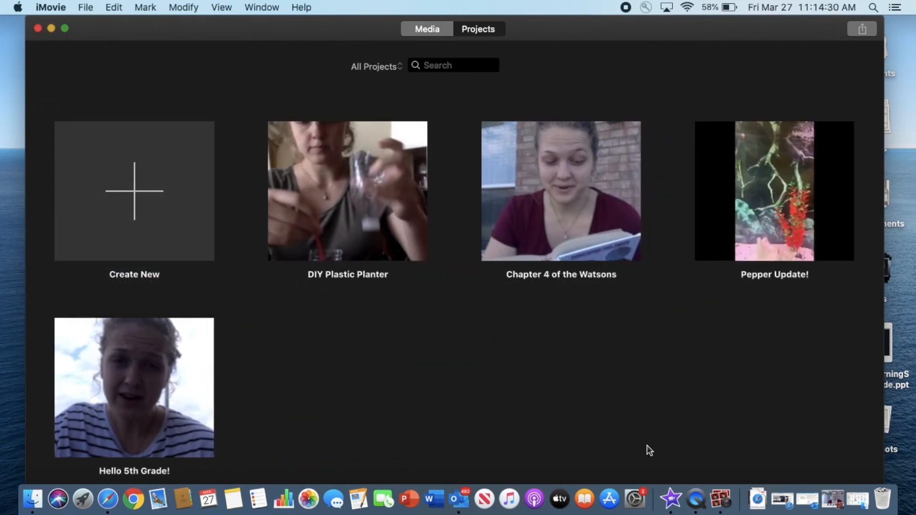
left_click(697, 499)
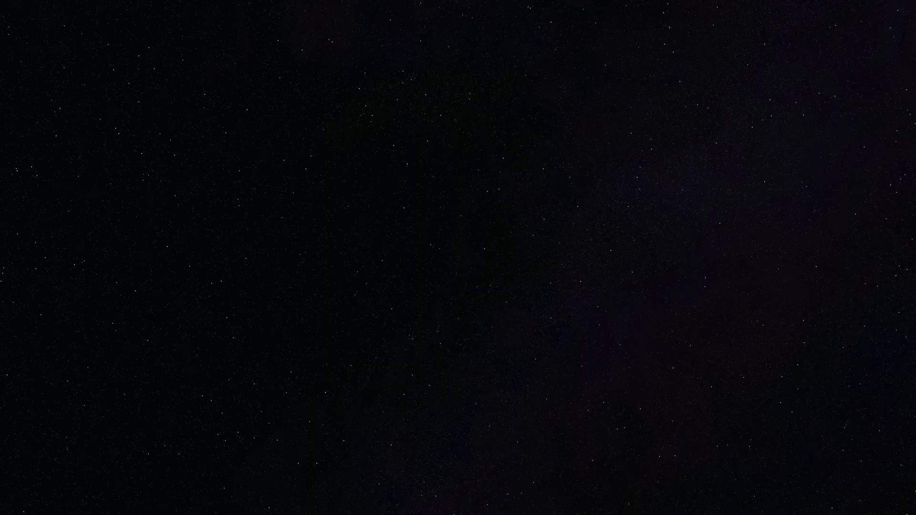